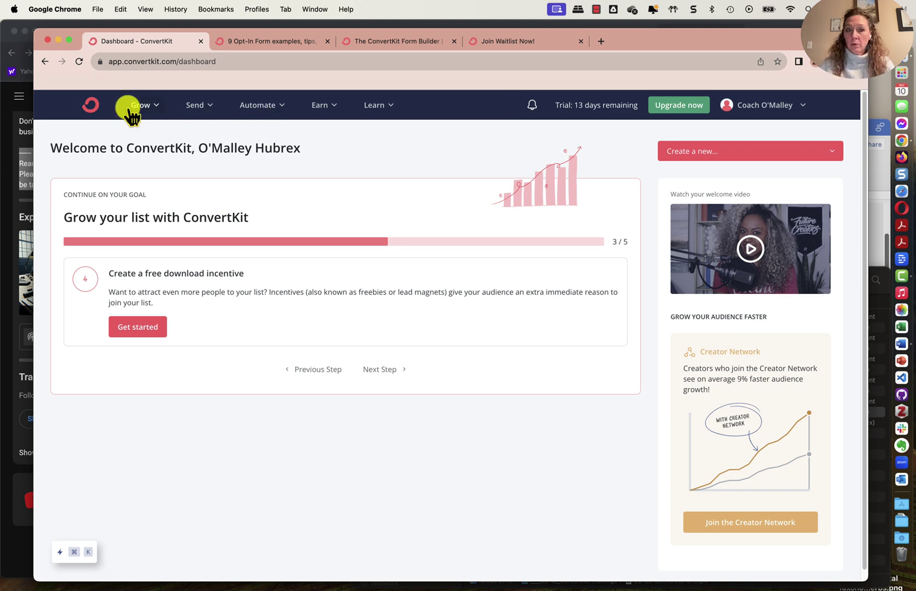
Start creating a new landing page from the Landing Pages & Forms area.
click(158, 110)
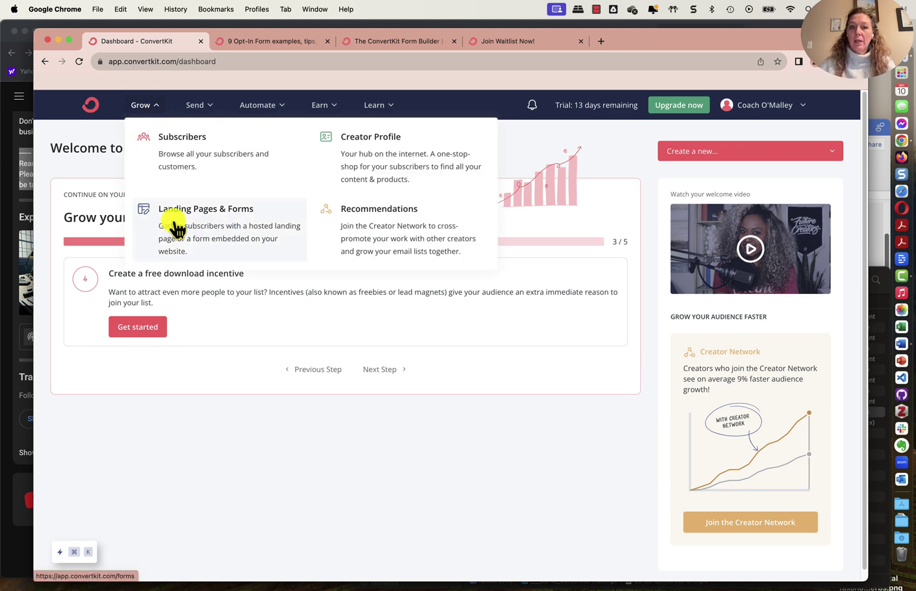
click(245, 224)
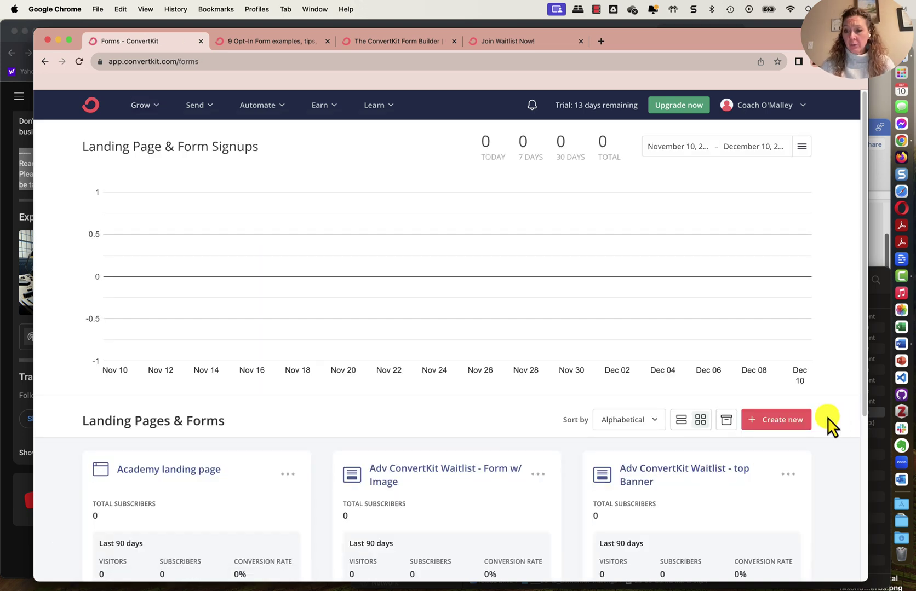
click(811, 422)
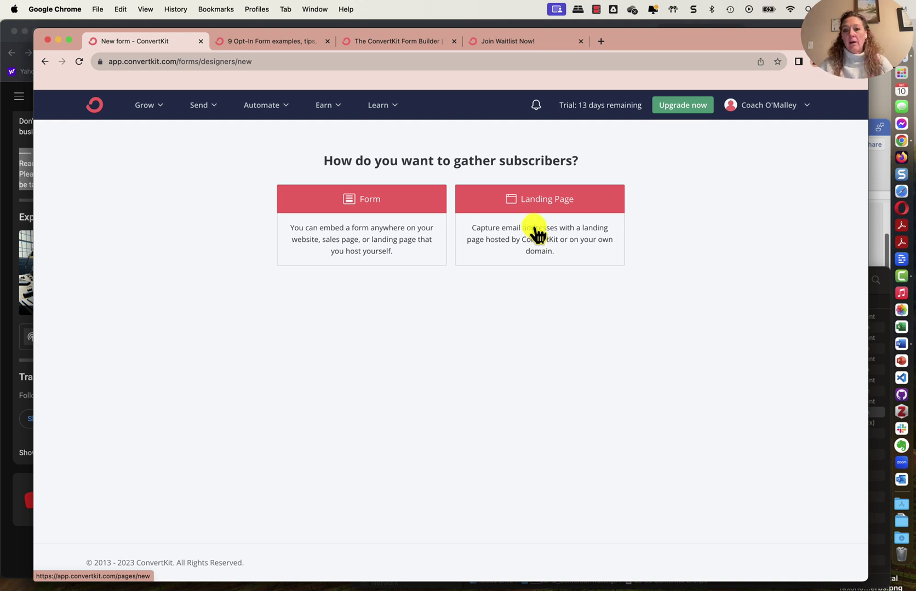
click(537, 233)
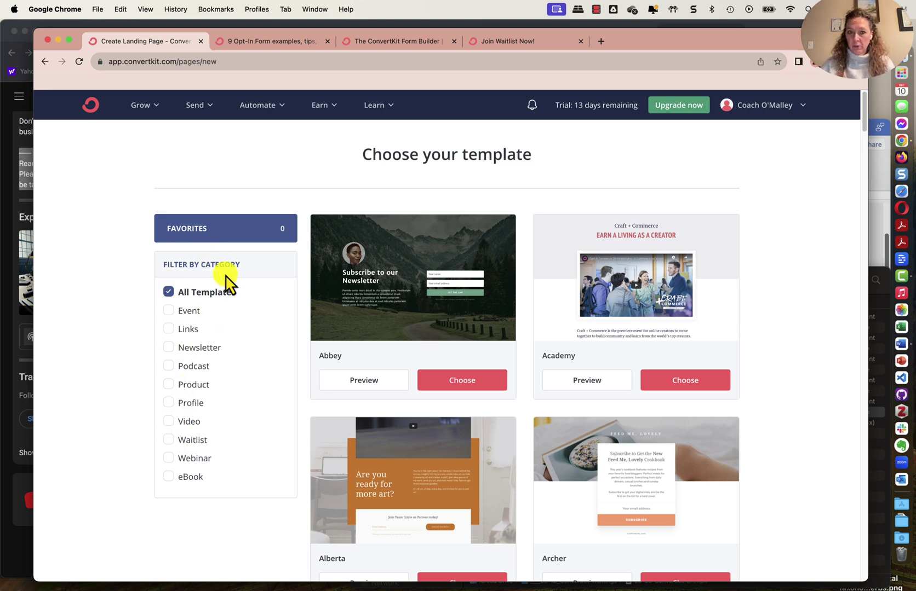
Filter the landing page templates by the Links category and look through the designs offered.
click(171, 330)
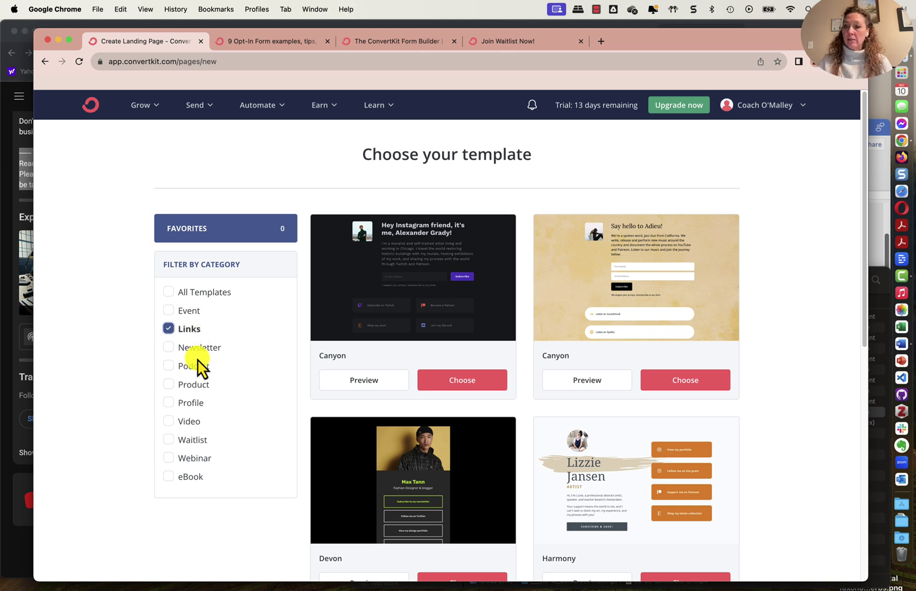
scroll(538, 452, down, 1)
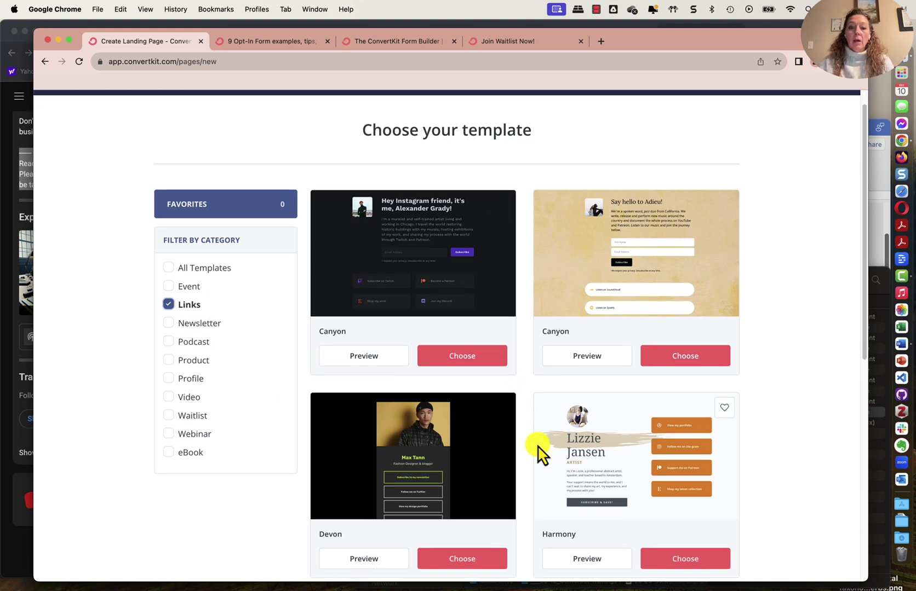
scroll(551, 426, down, 1)
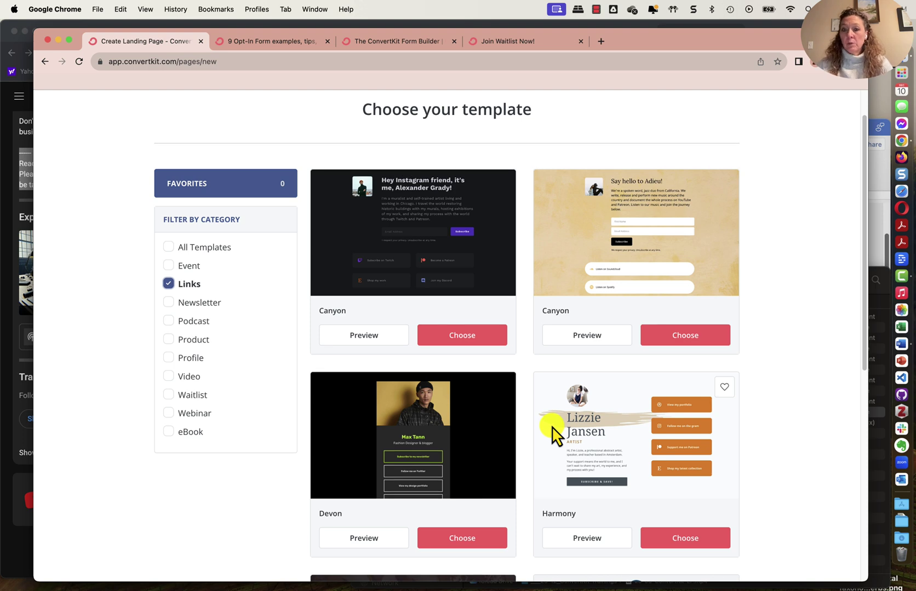
scroll(418, 438, down, 3)
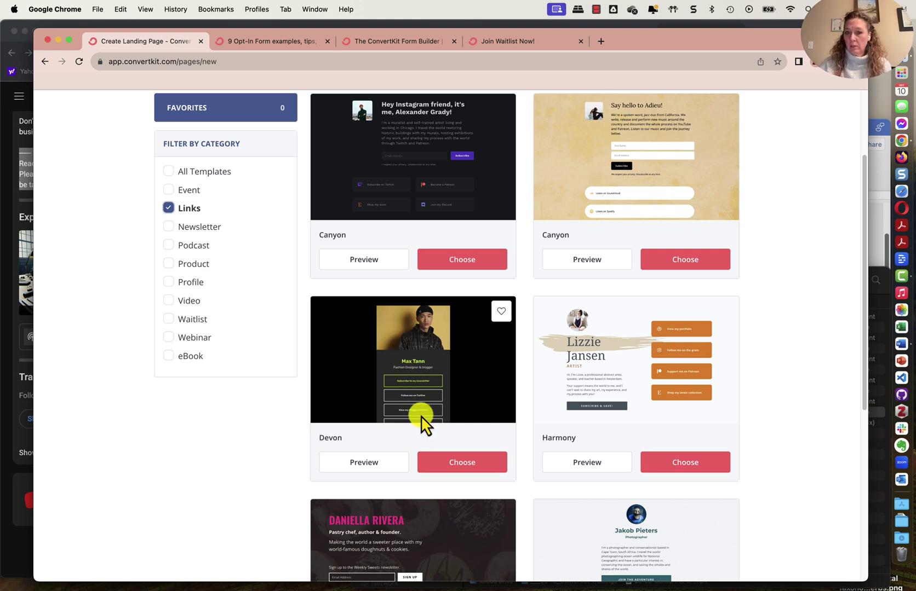
scroll(421, 417, down, 3)
scroll(422, 417, down, 2)
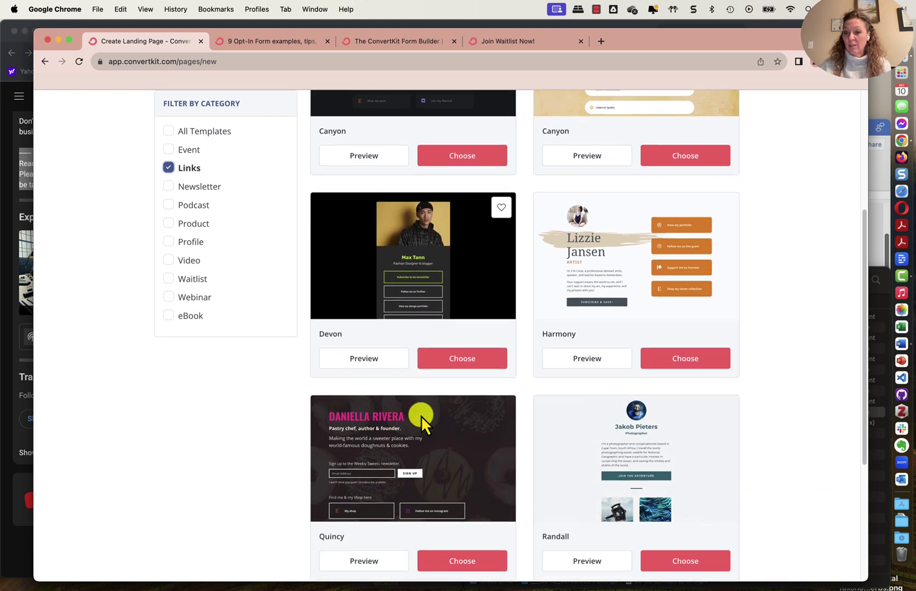
scroll(535, 436, down, 4)
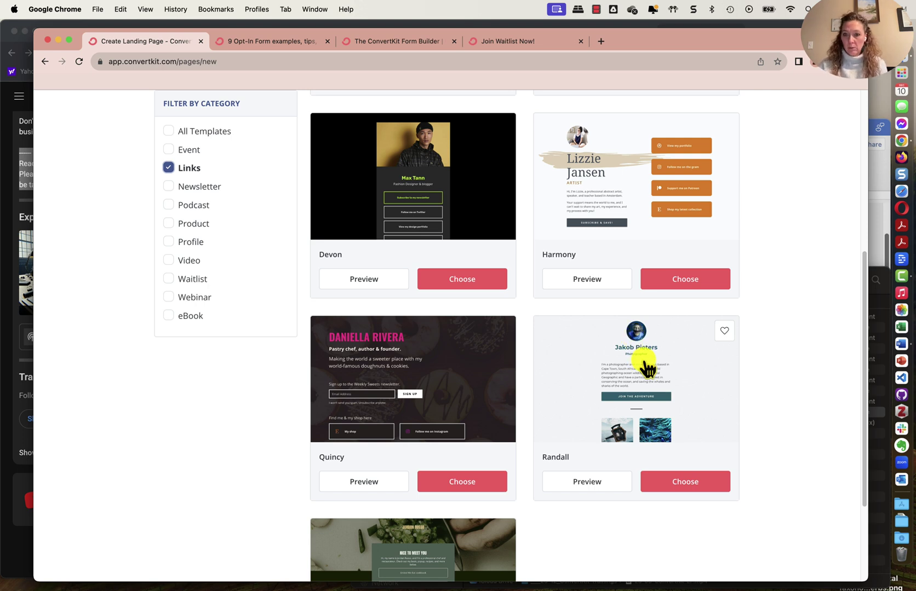
scroll(635, 374, down, 1)
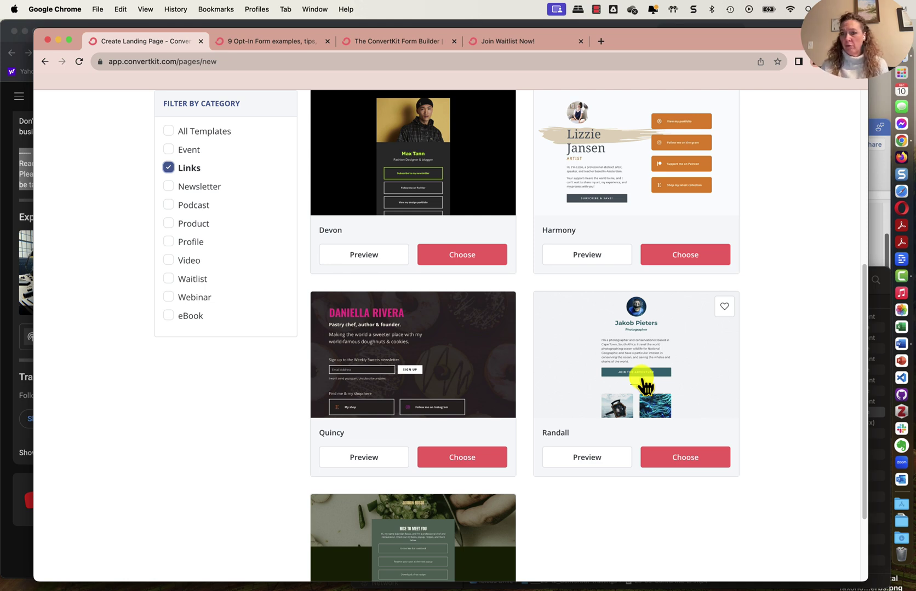
scroll(645, 386, down, 2)
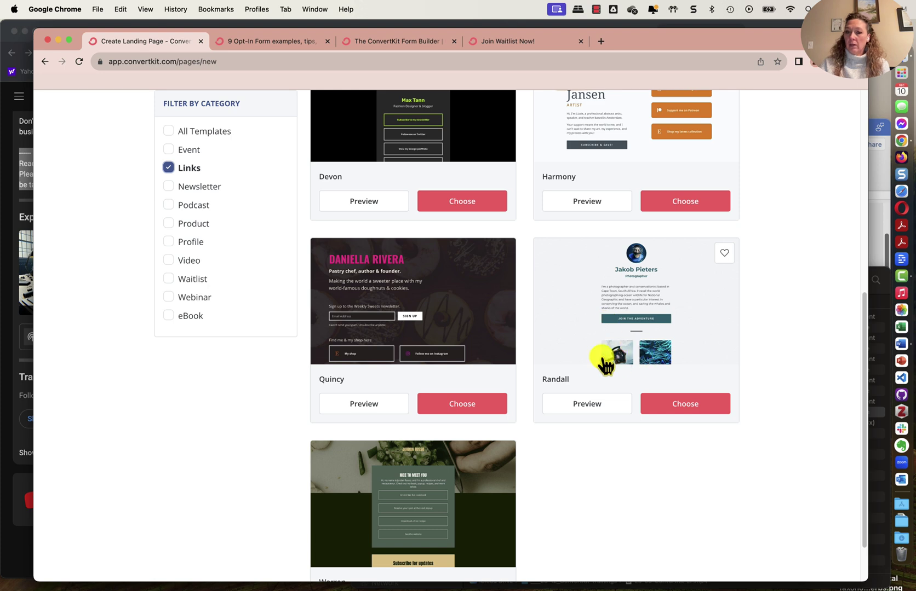
scroll(647, 388, down, 2)
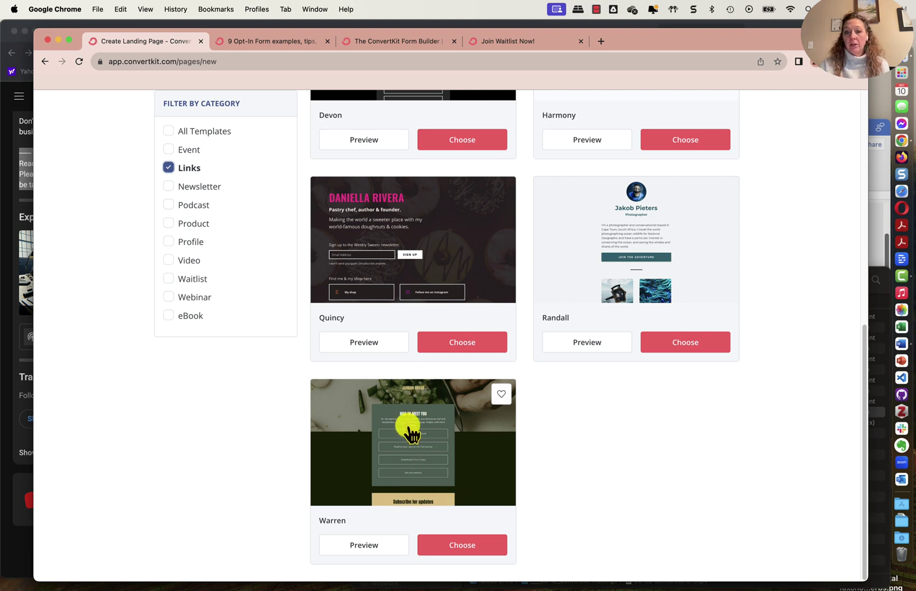
scroll(410, 455, up, 3)
scroll(410, 455, up, 10)
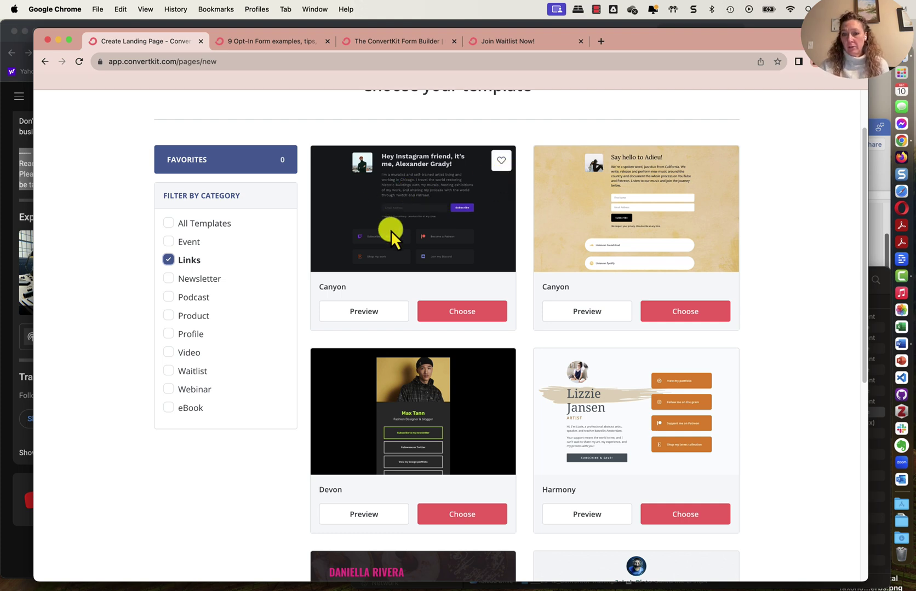
Choose the Randall template for the new landing page.
scroll(391, 231, down, 5)
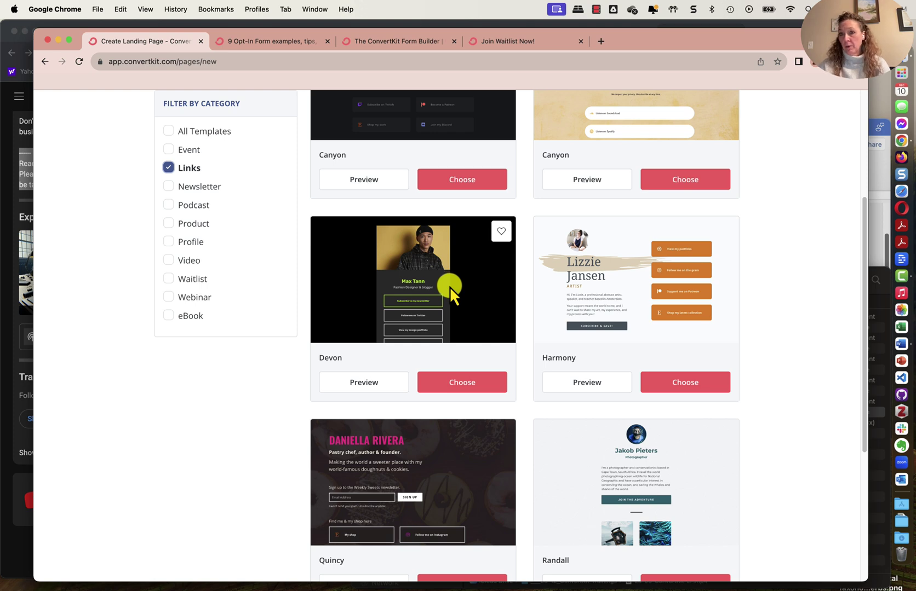
scroll(491, 335, down, 1)
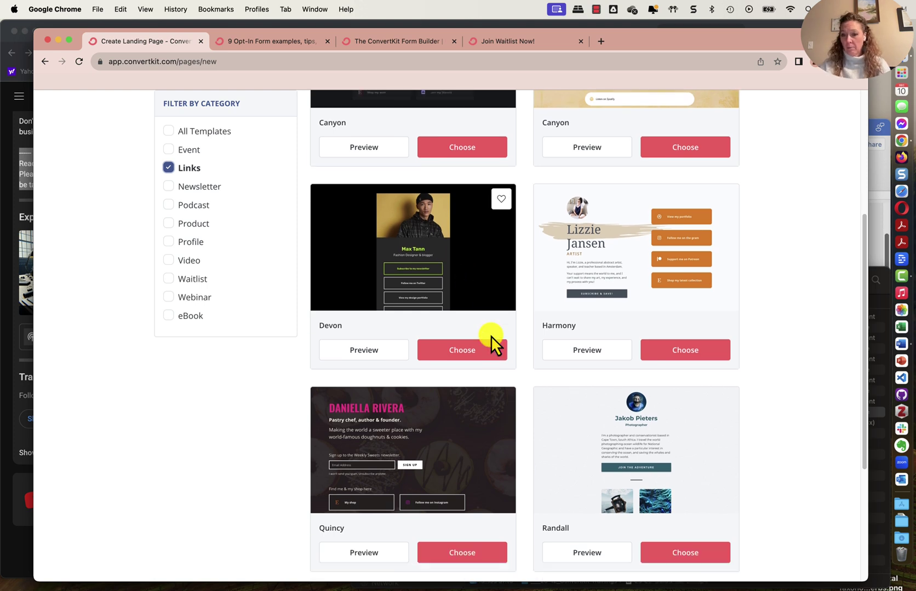
click(708, 555)
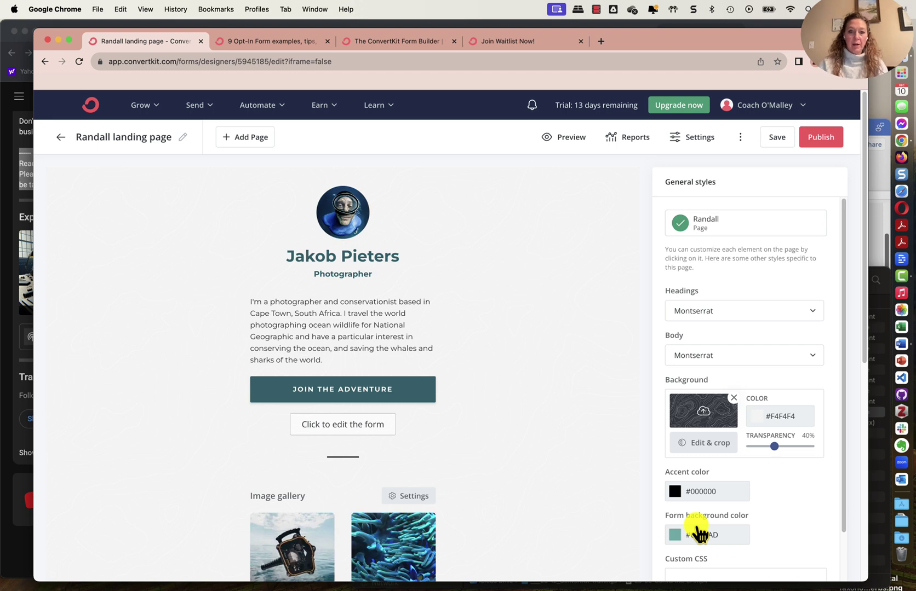
Replace the placeholder name in the page's main heading with the coach's name.
click(323, 253)
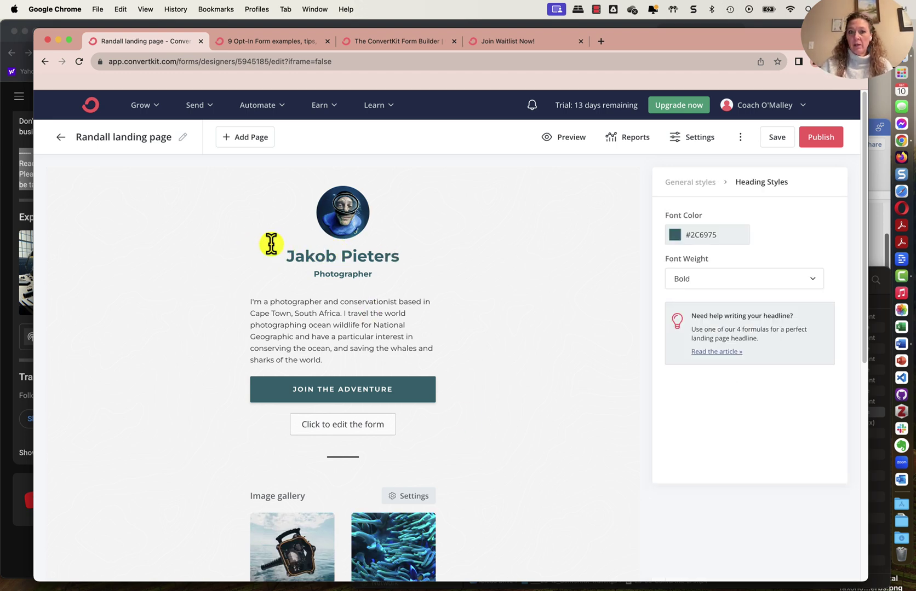
triple_click(311, 254)
text(Coac)
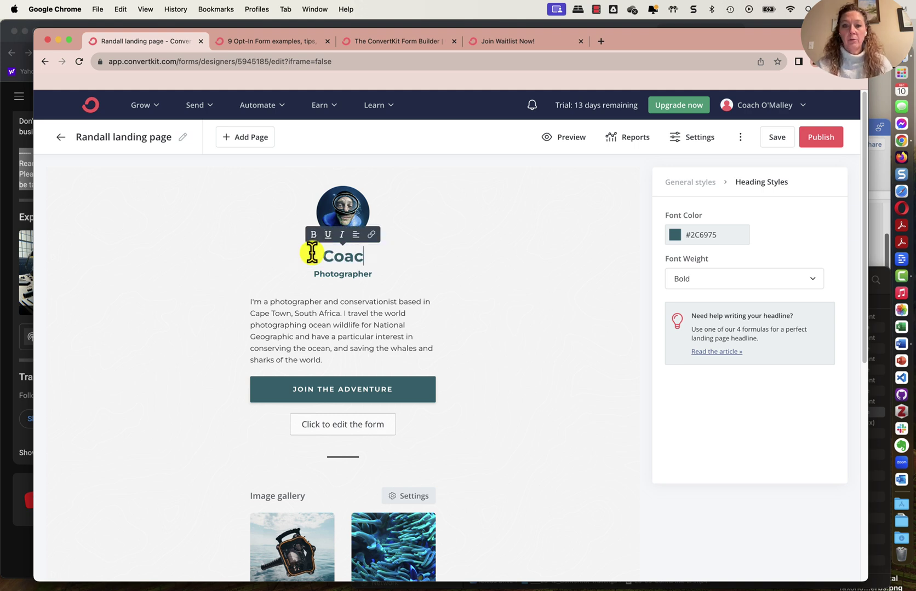
text(h O'Malle)
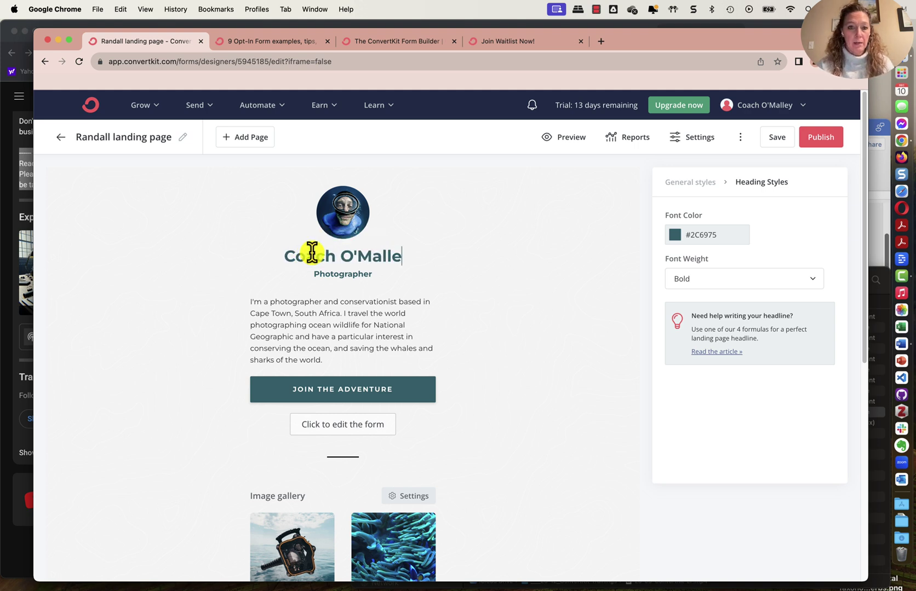
text(y)
Replace the subtitle "Photographer" beneath the main heading with "Motivational Coach".
double_click(337, 273)
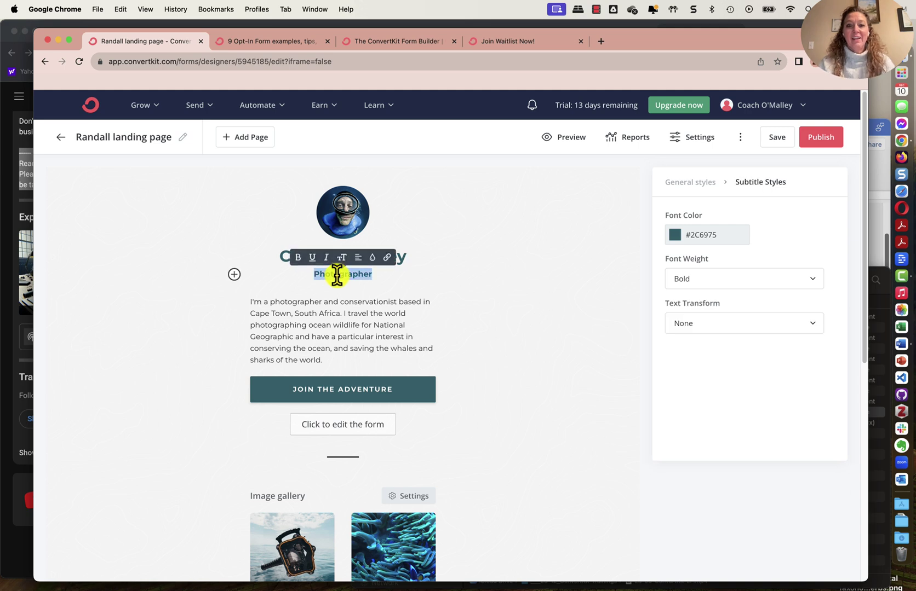
key(BackSpace)
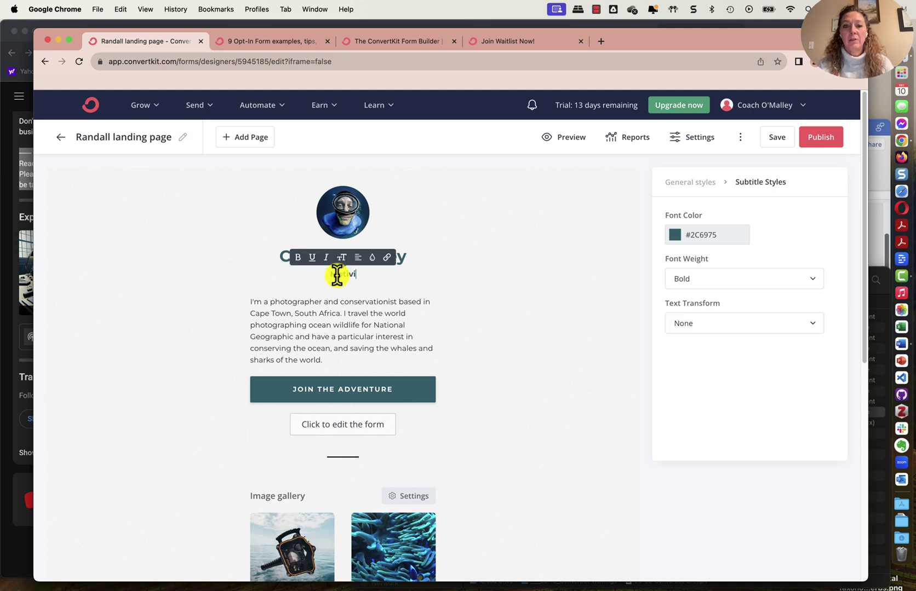
key(BackSpace)
key(BackSpace)
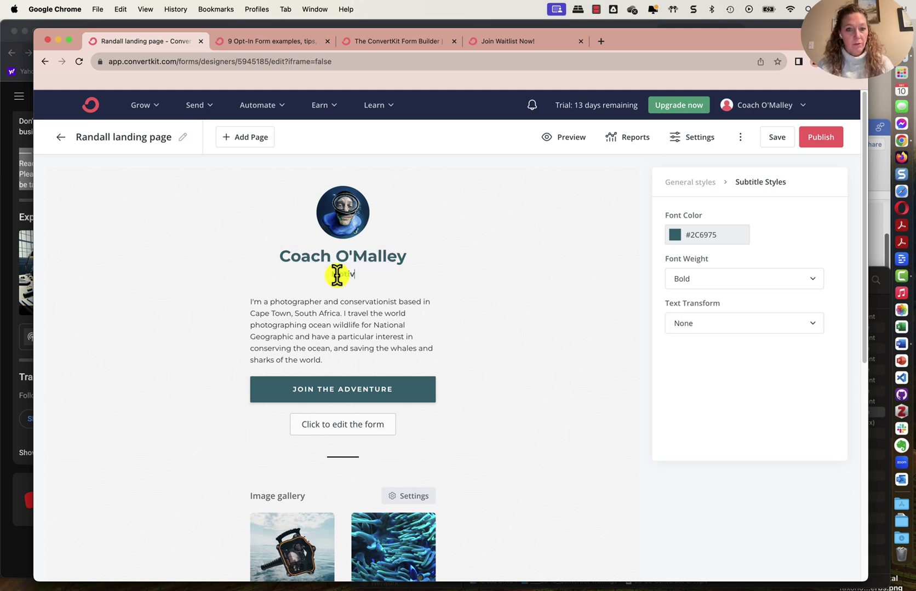
text(ational Coach)
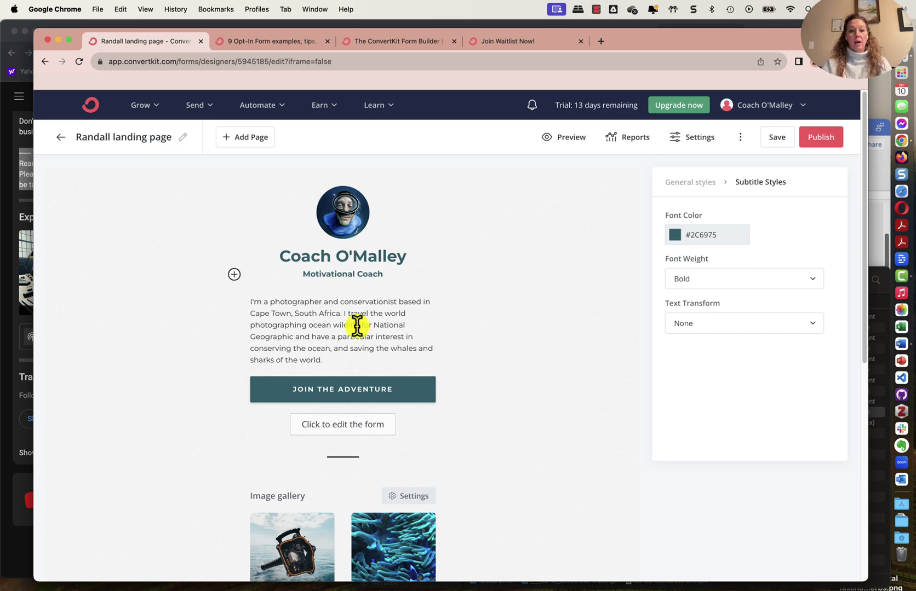
Change the text of the call-to-action button below the bio paragraph to "Join the waitlist!".
click(357, 326)
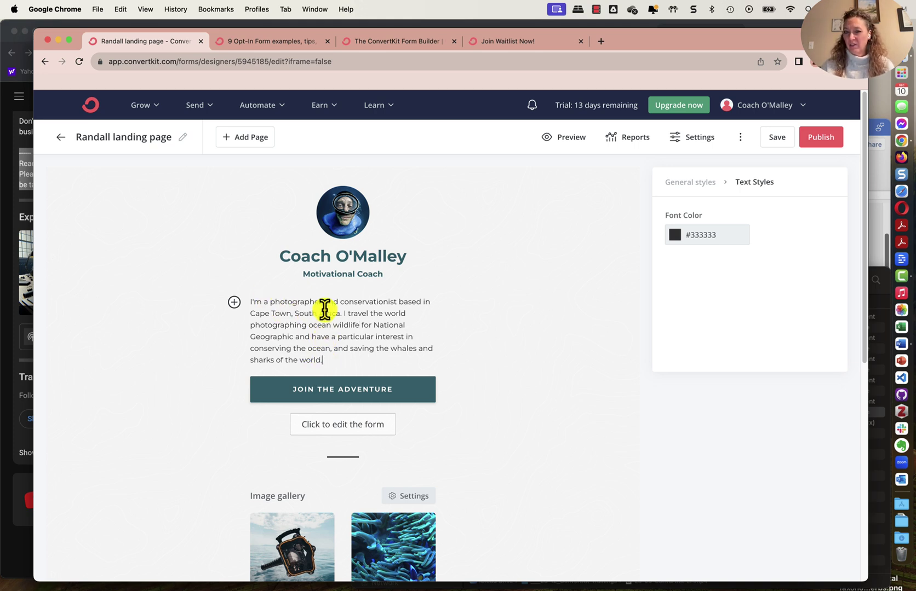
click(356, 390)
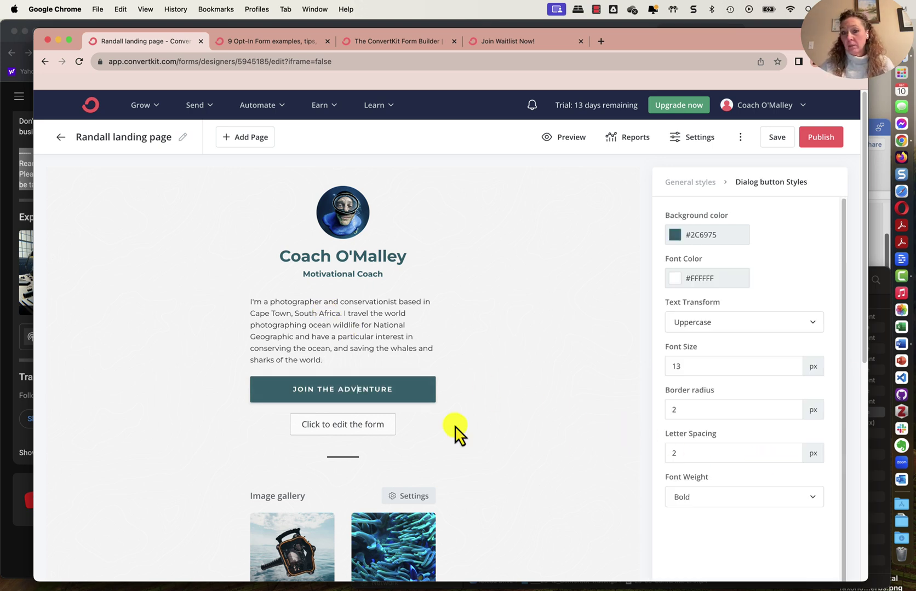
triple_click(339, 390)
click(384, 398)
double_click(382, 400)
text(waitlist!)
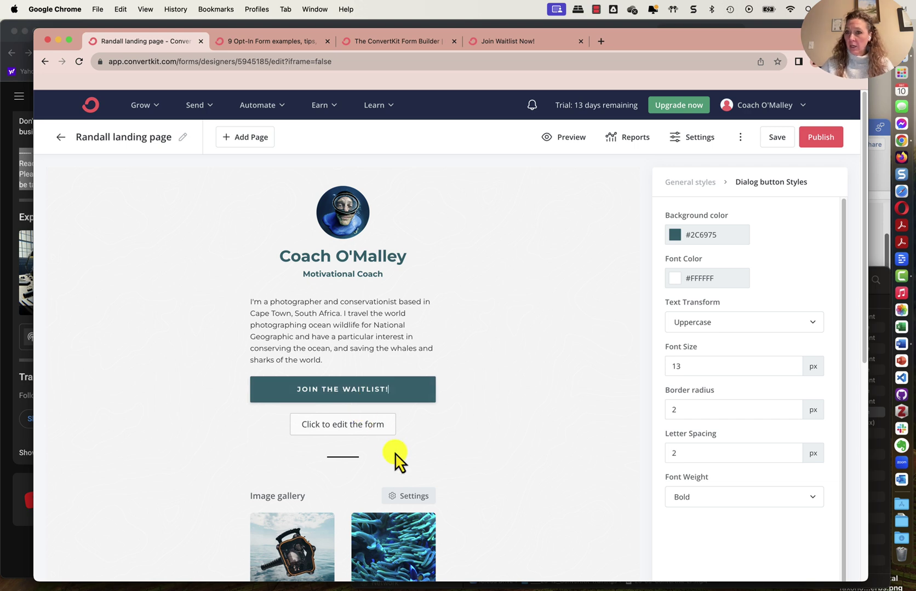
Open the sign-up form for editing and examine the settings of its First Name field, Email Address field, subscribe button and general styles.
scroll(419, 427, down, 3)
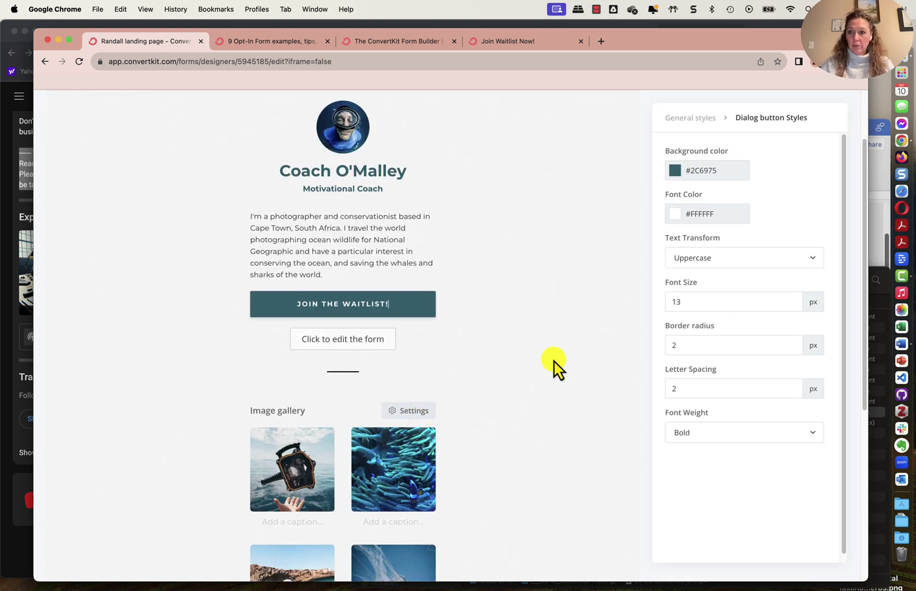
click(340, 342)
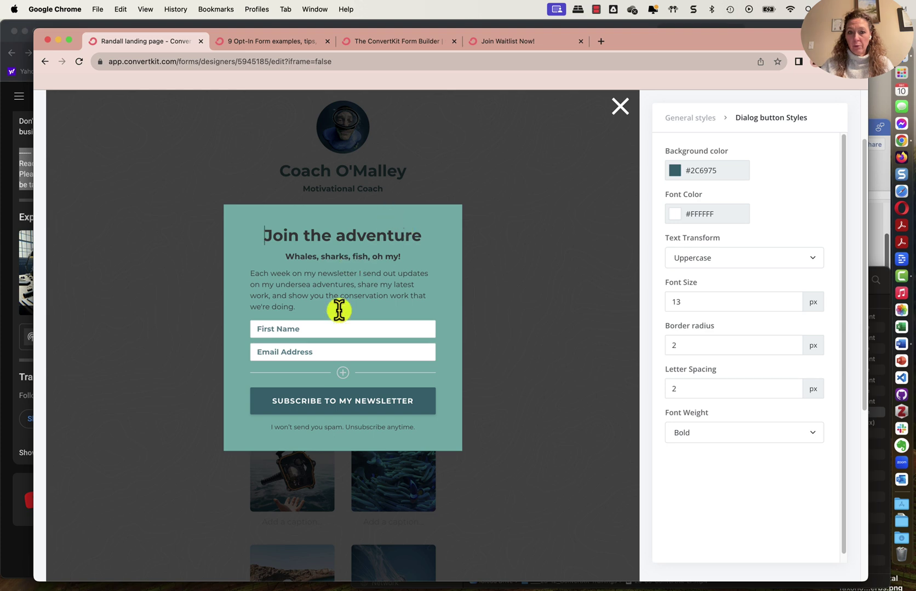
click(324, 330)
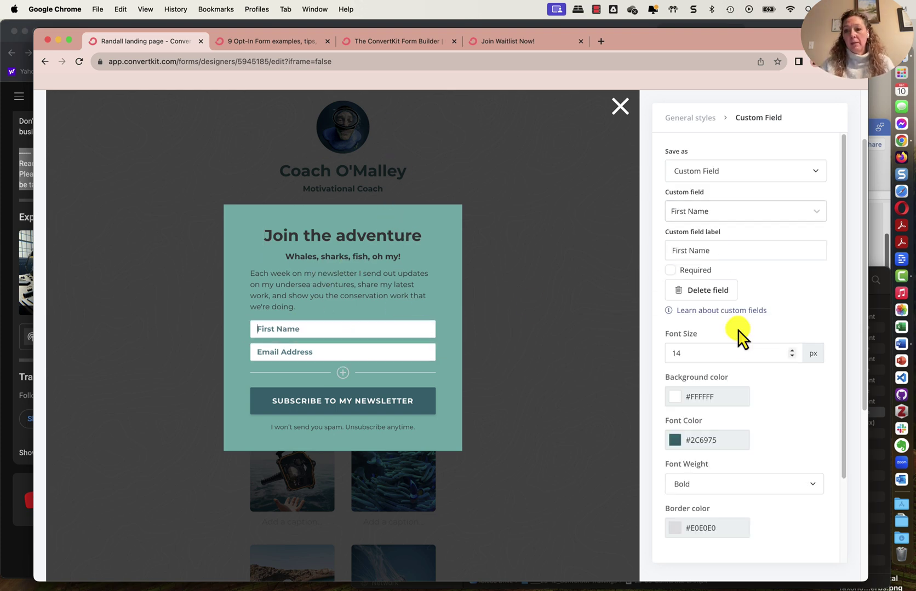
scroll(730, 389, down, 1)
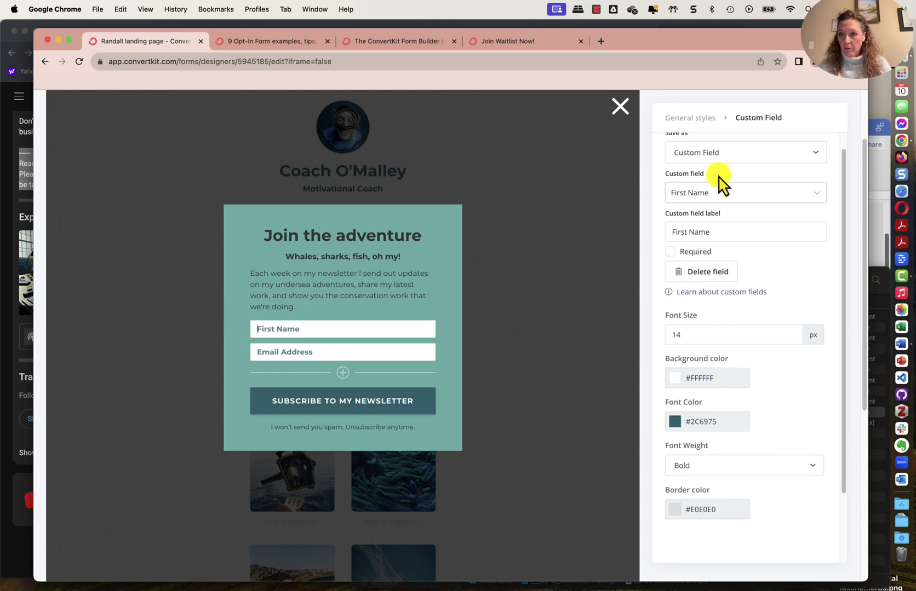
click(400, 350)
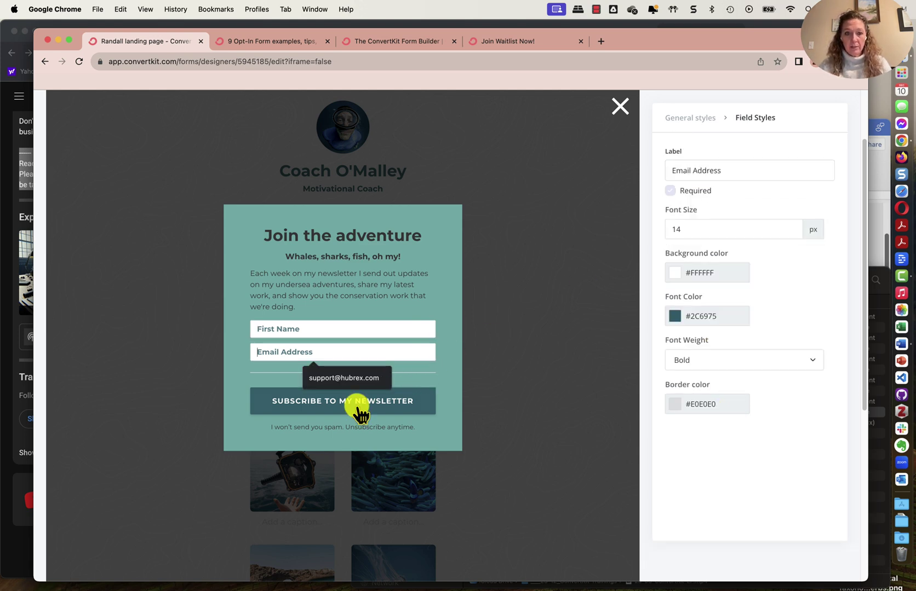
click(411, 411)
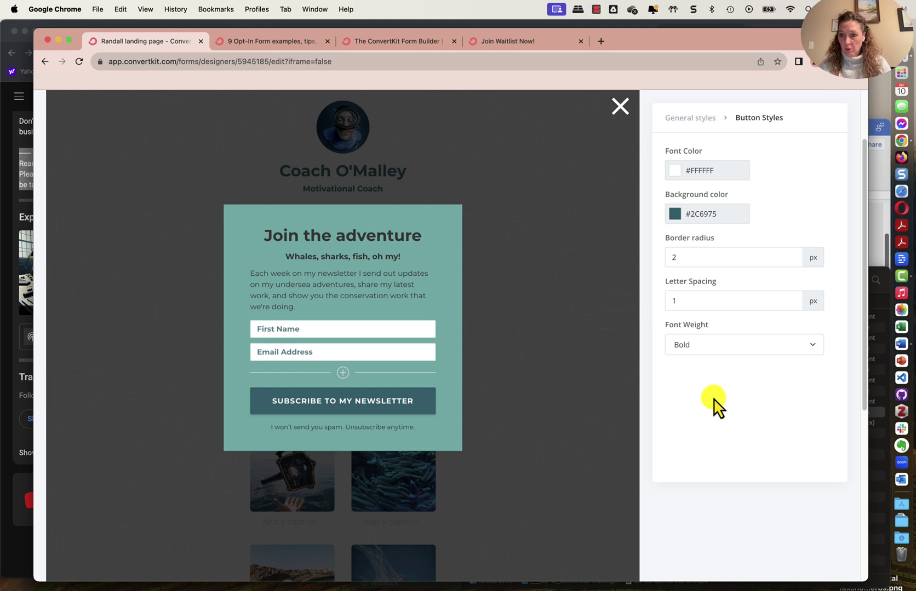
click(695, 118)
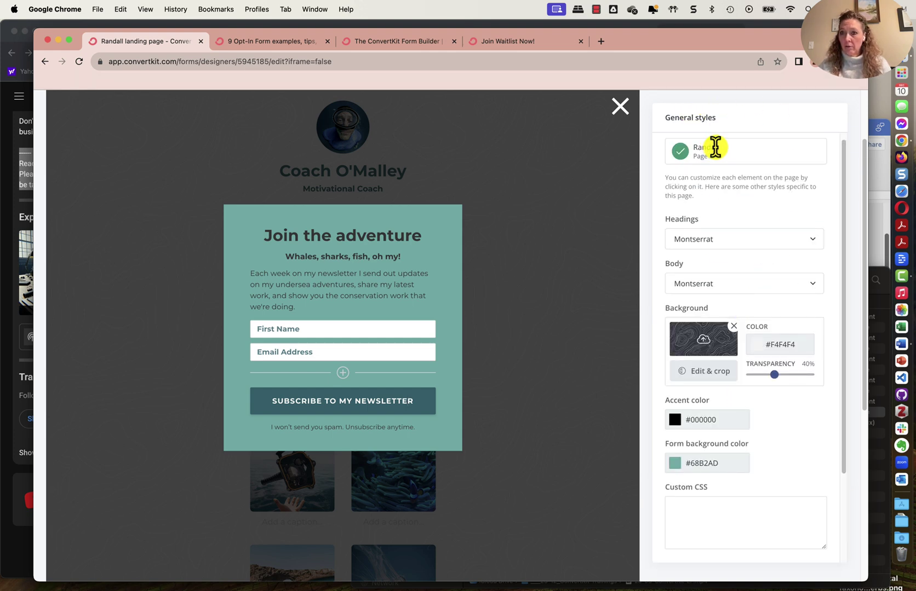
scroll(736, 160, down, 3)
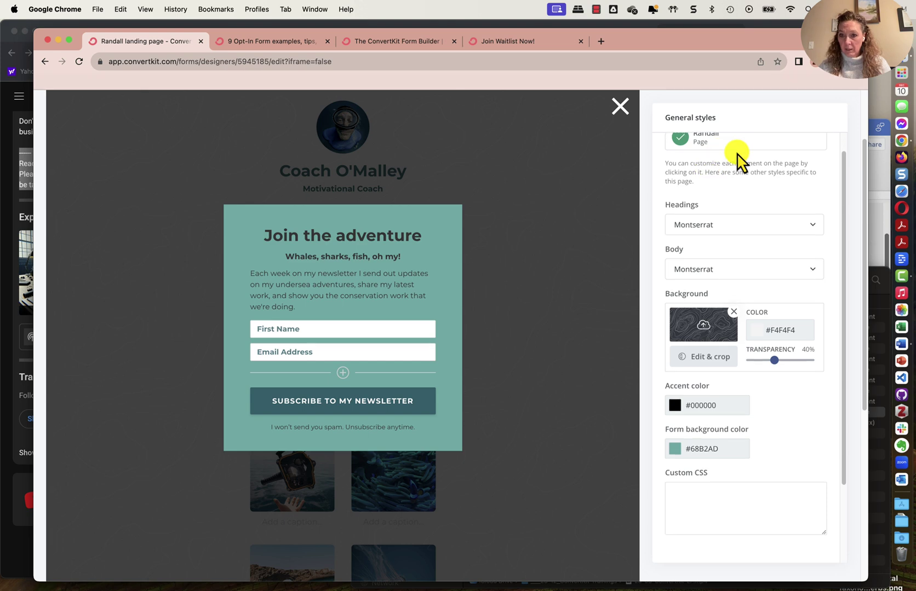
Examine the form background color choices in the general styles and close the sign-up form editor.
scroll(708, 355, up, 2)
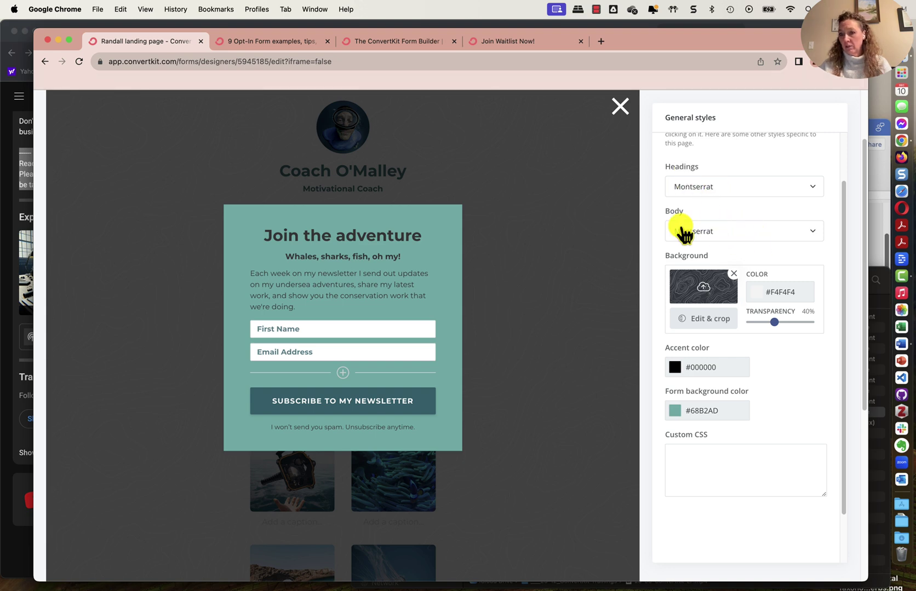
click(702, 419)
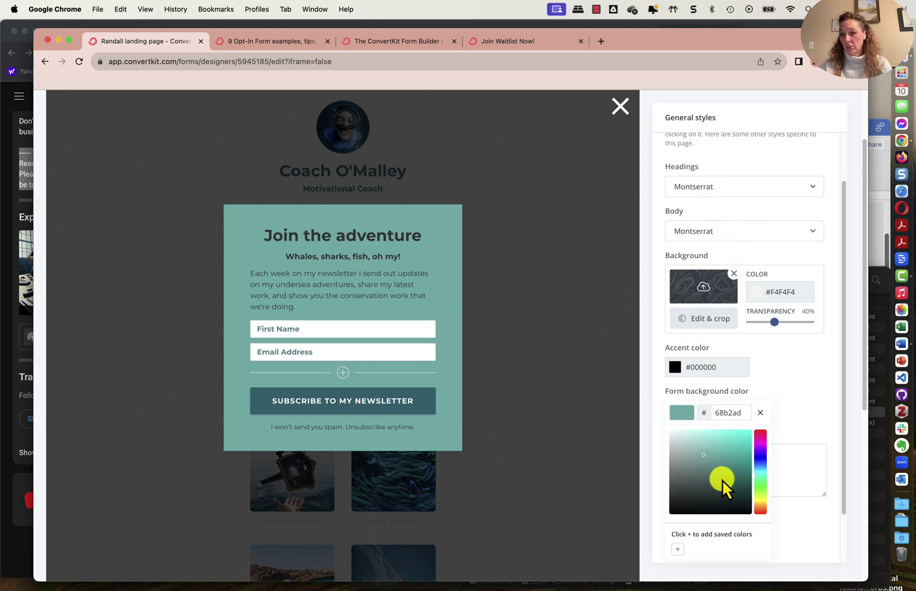
click(791, 359)
scroll(799, 307, up, 2)
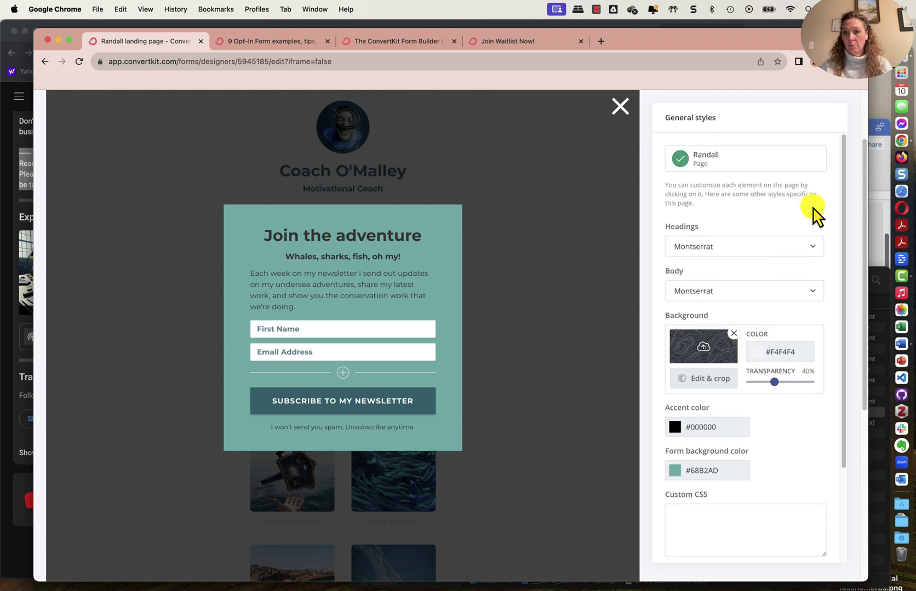
click(620, 105)
Examine the settings of the first image in the image gallery and return to the general styles.
scroll(465, 435, down, 1)
scroll(465, 435, down, 2)
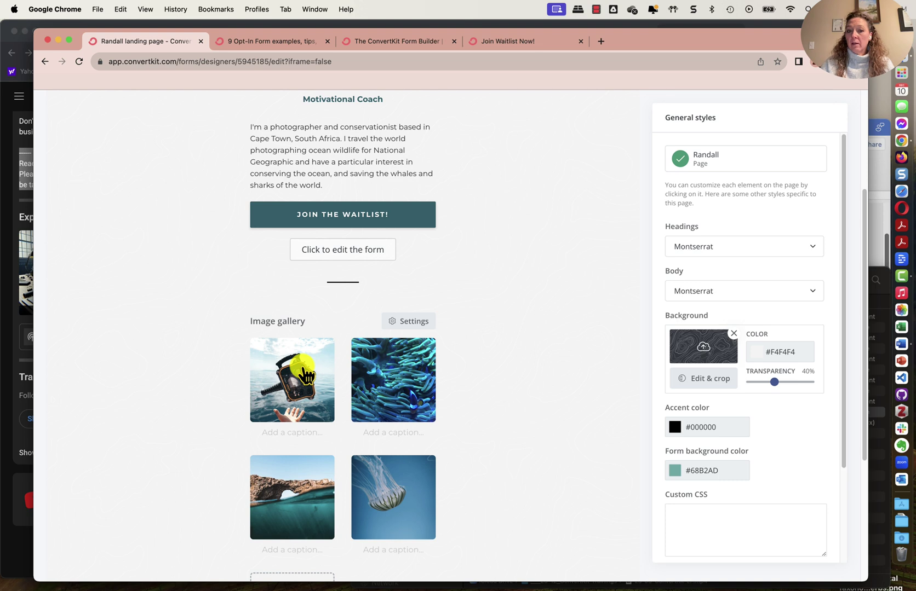
click(305, 377)
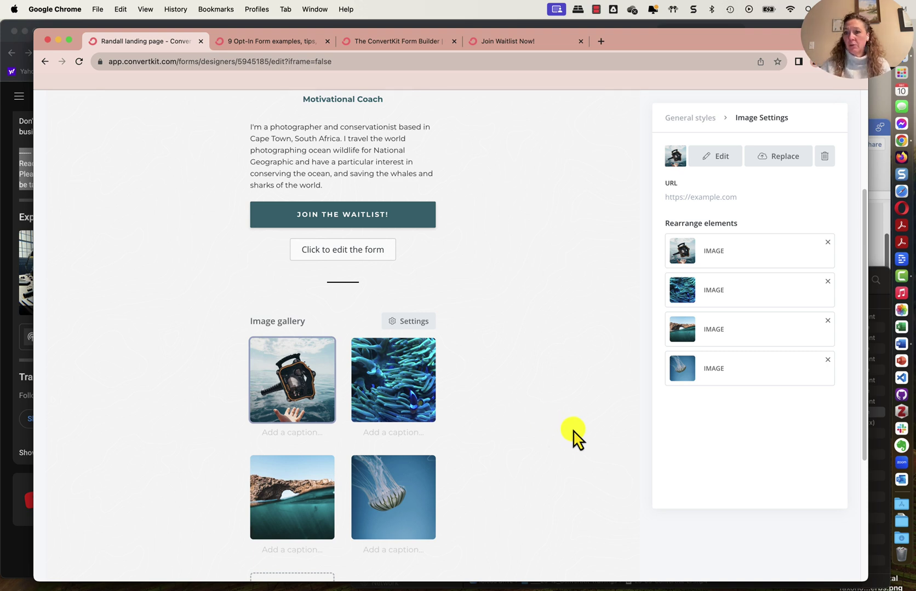
scroll(487, 442, down, 1)
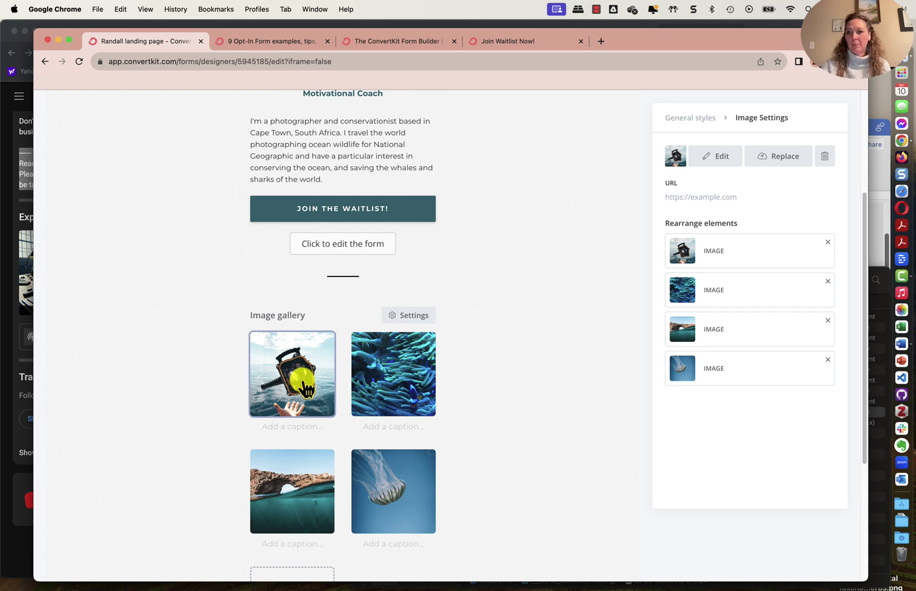
scroll(367, 438, down, 5)
scroll(372, 457, up, 10)
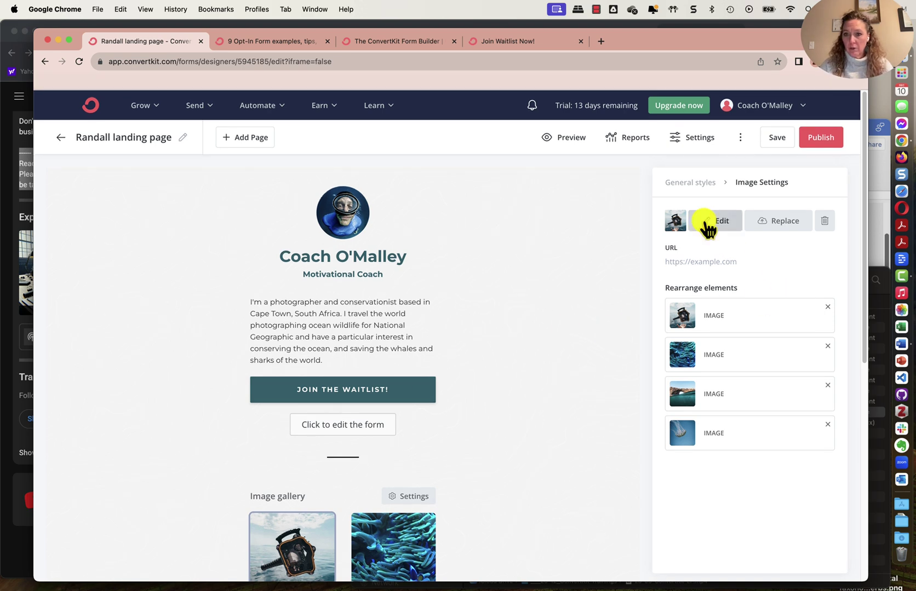
click(704, 183)
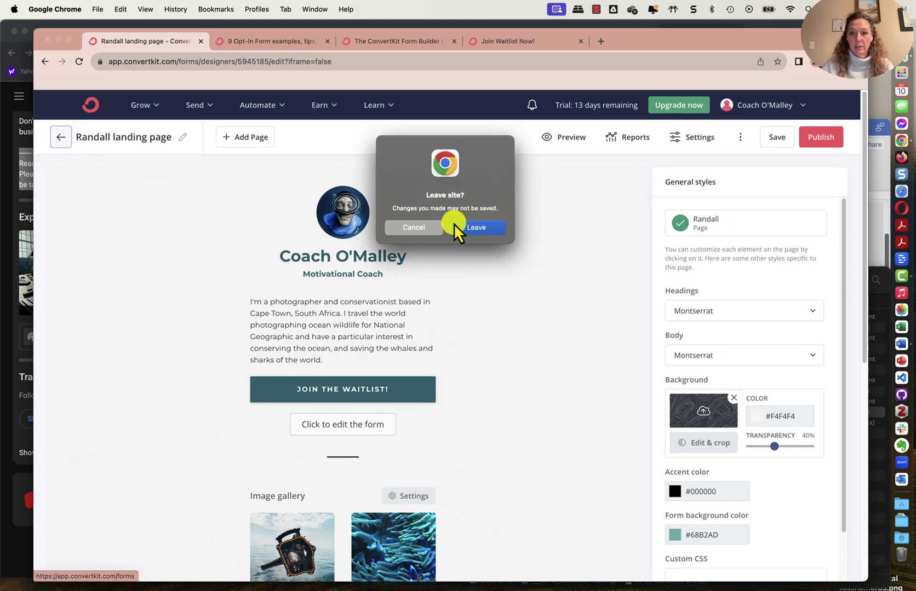
Save the Randall landing page and leave its editor.
click(402, 229)
click(778, 140)
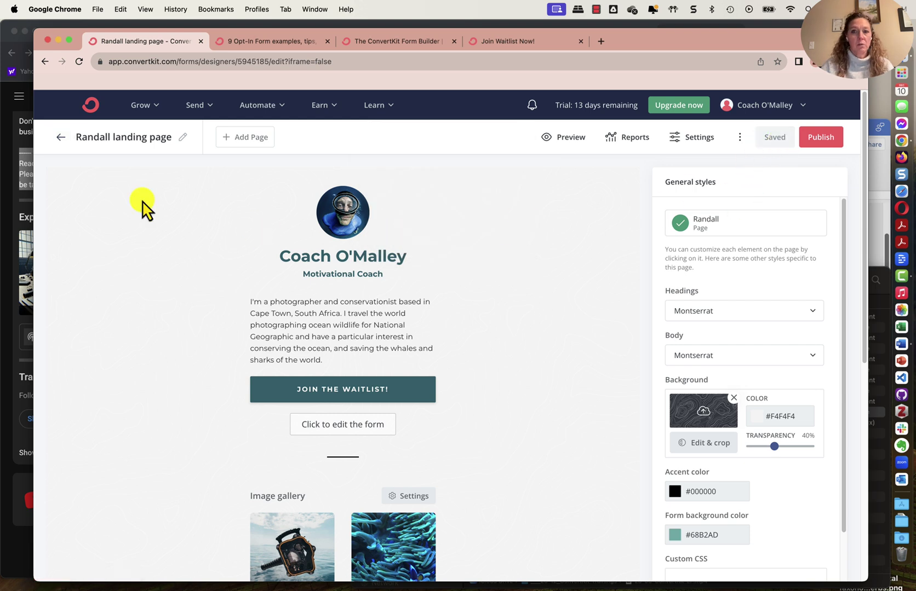
click(60, 141)
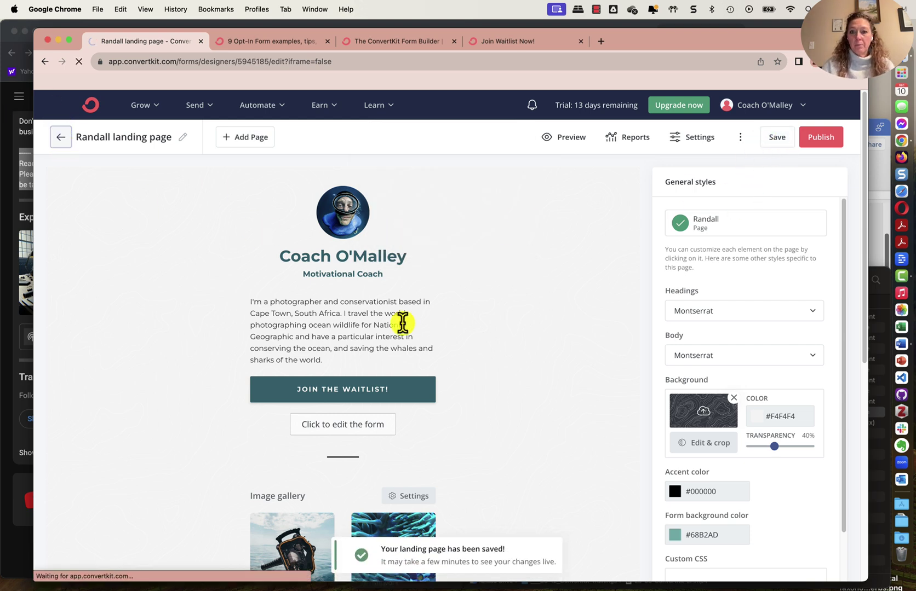
Create a new landing page from the Harmony template in the Links category.
click(797, 420)
click(546, 234)
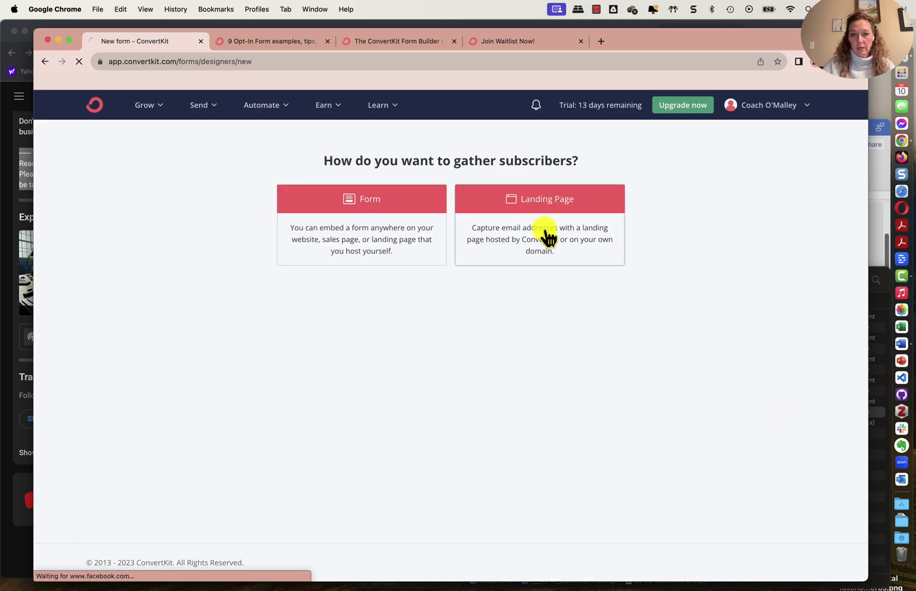
click(168, 328)
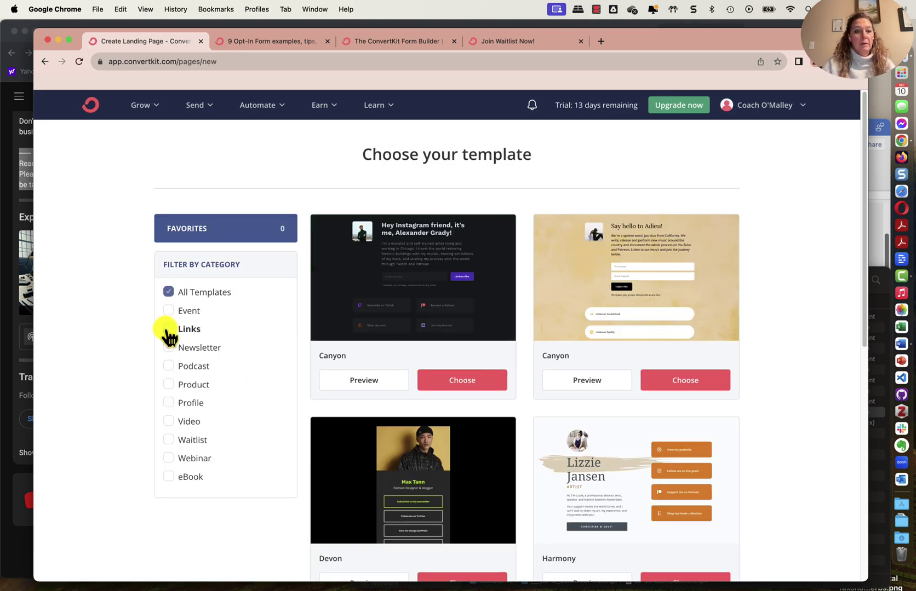
scroll(506, 413, down, 5)
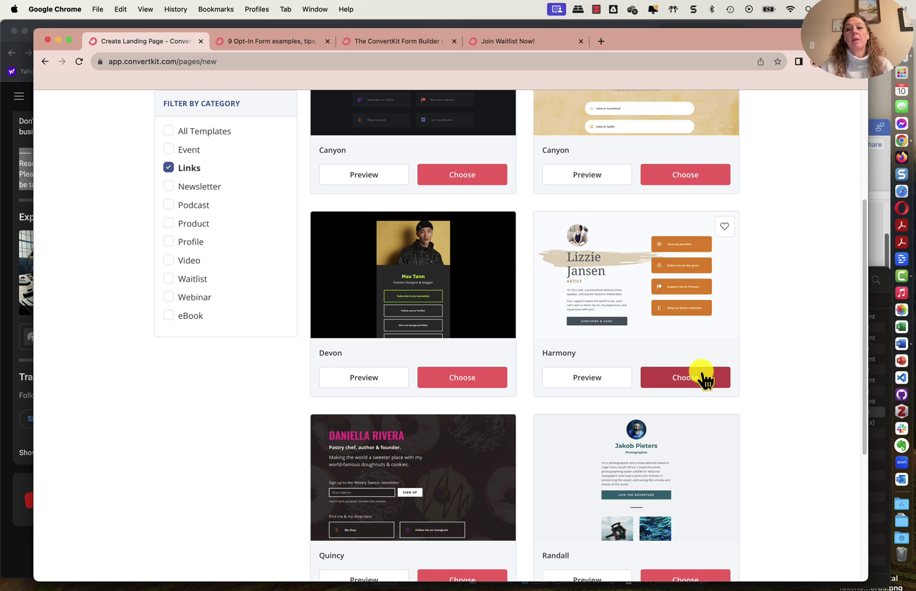
click(685, 378)
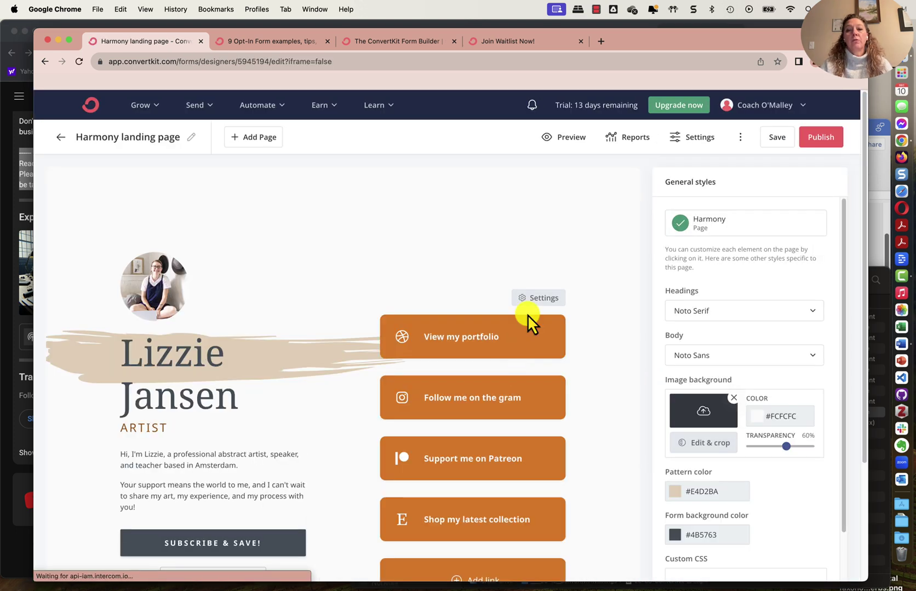
Append the coach's profile handle to the URL of the "Follow me on the gram" link and check the portfolio link's URL.
scroll(499, 390, down, 2)
scroll(499, 390, down, 3)
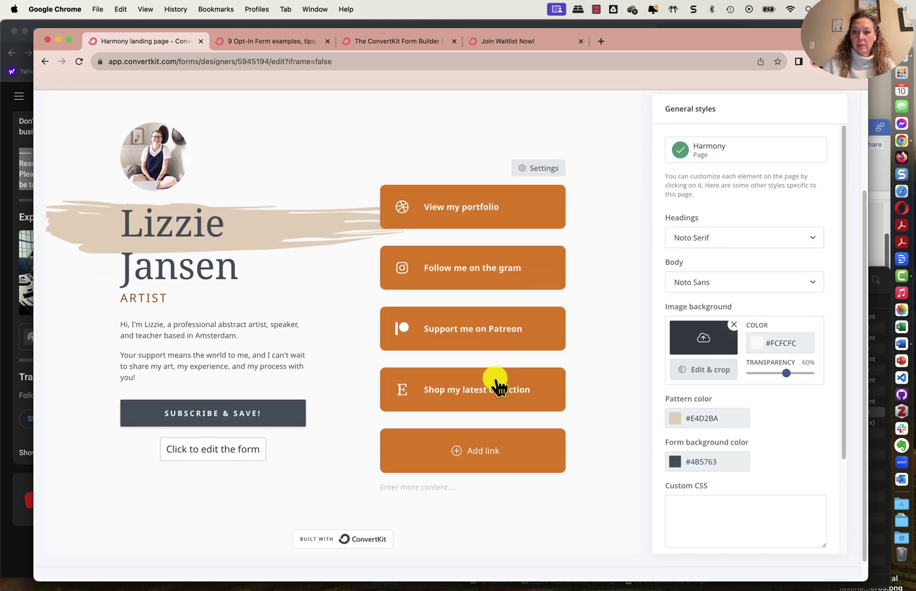
click(474, 280)
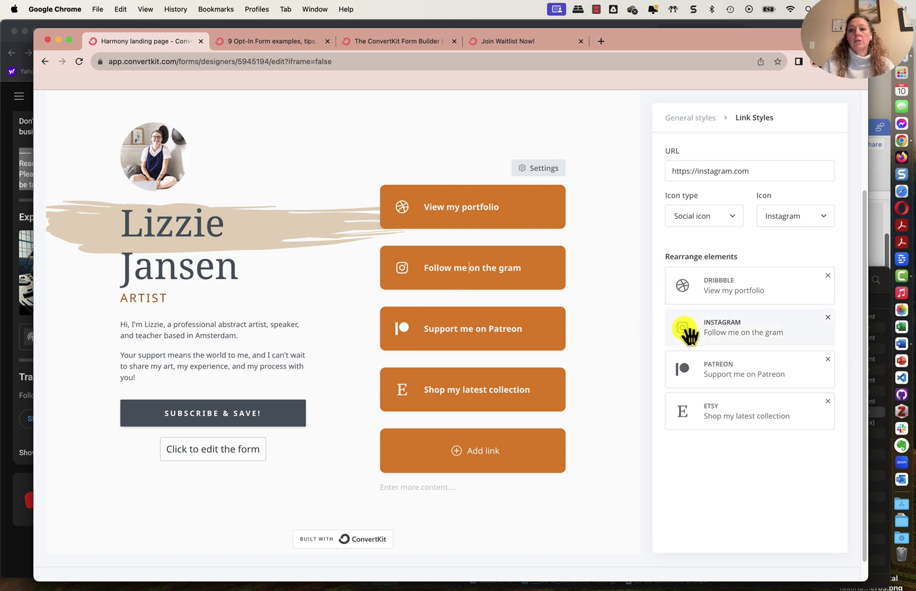
drag(775, 172, 597, 170)
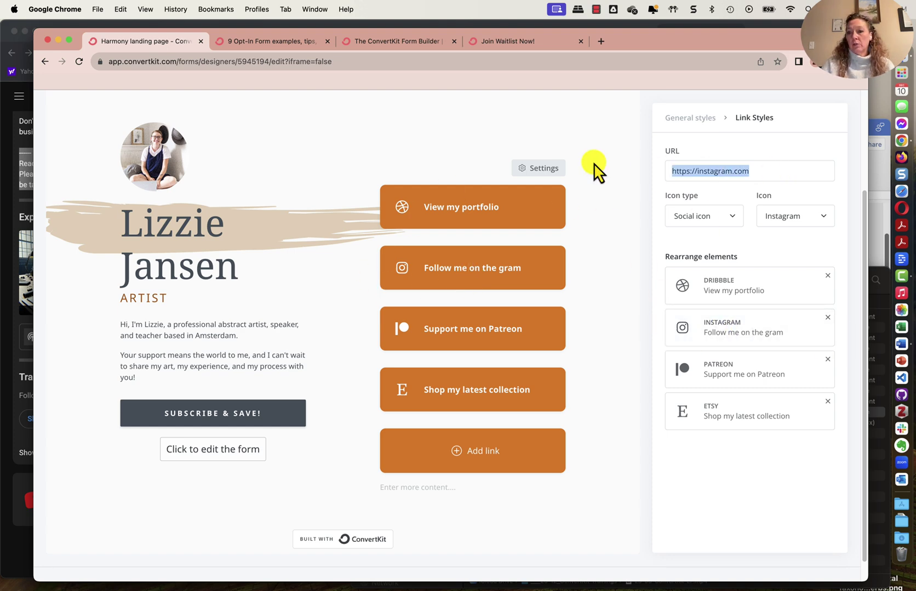
click(754, 172)
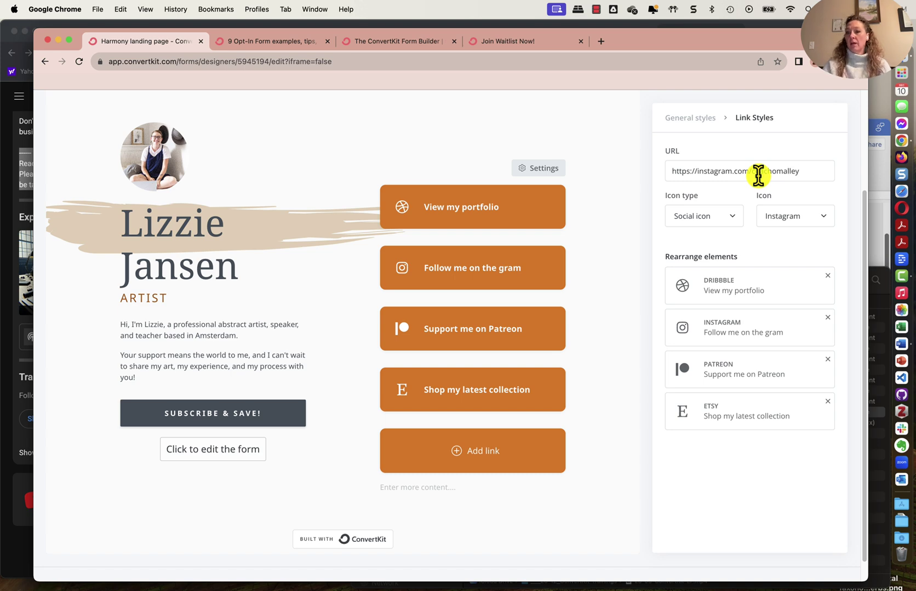
click(463, 331)
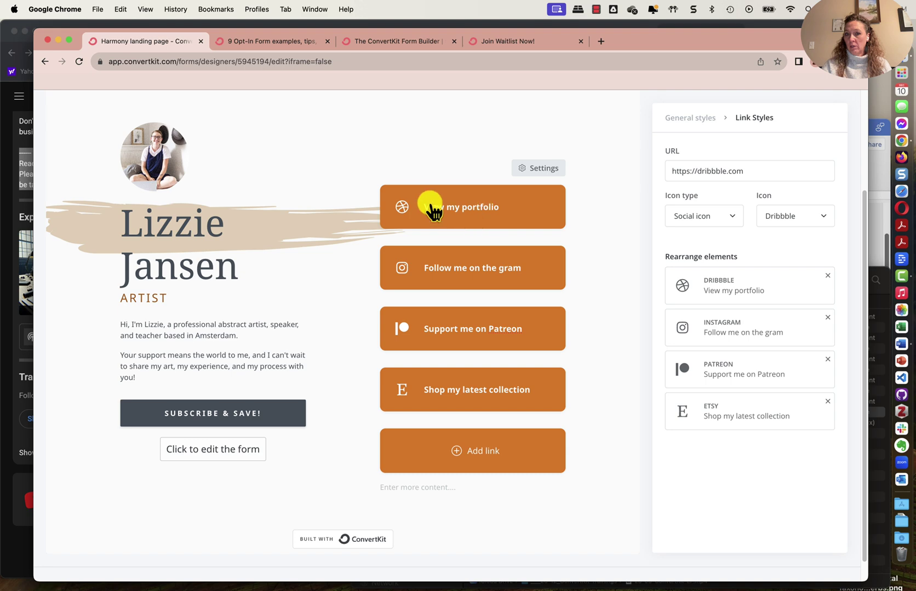
drag(753, 176, 594, 181)
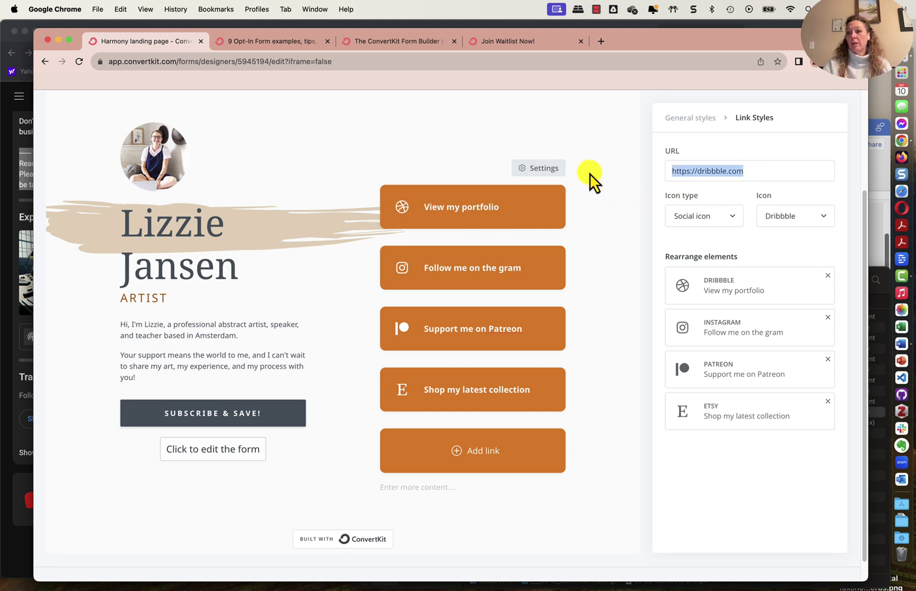
Replace the placeholder name in the main heading with the coach's name and check the "Artist" subtitle's text styles.
triple_click(131, 231)
text(Goach O'Malley)
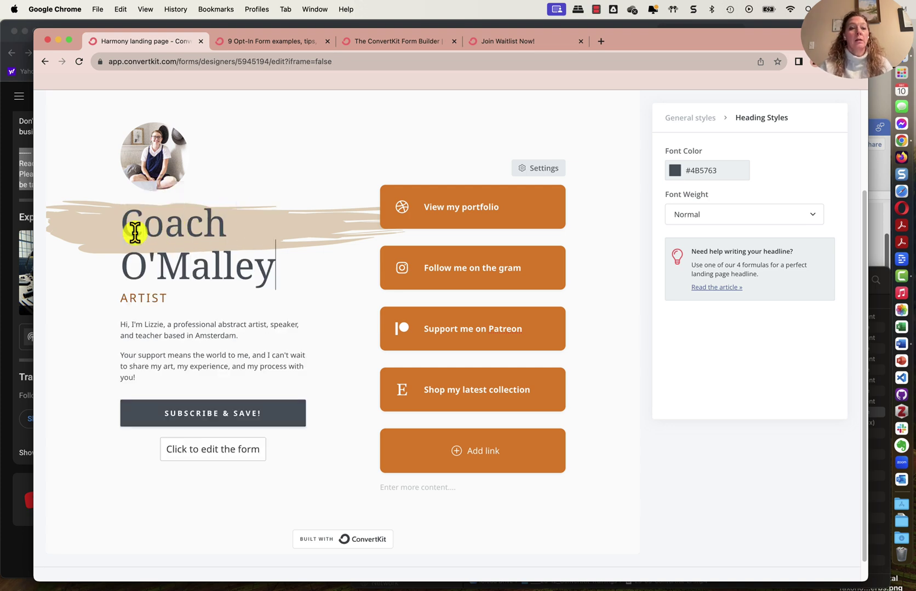
double_click(141, 298)
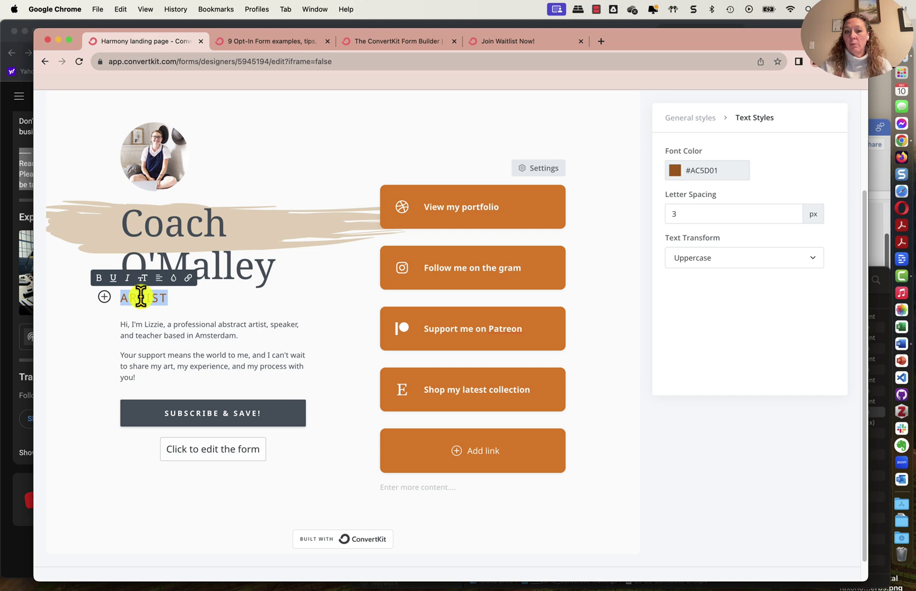
Change the sign-up form's submit button text to "Join Waitlist!" and close the form editor.
click(212, 417)
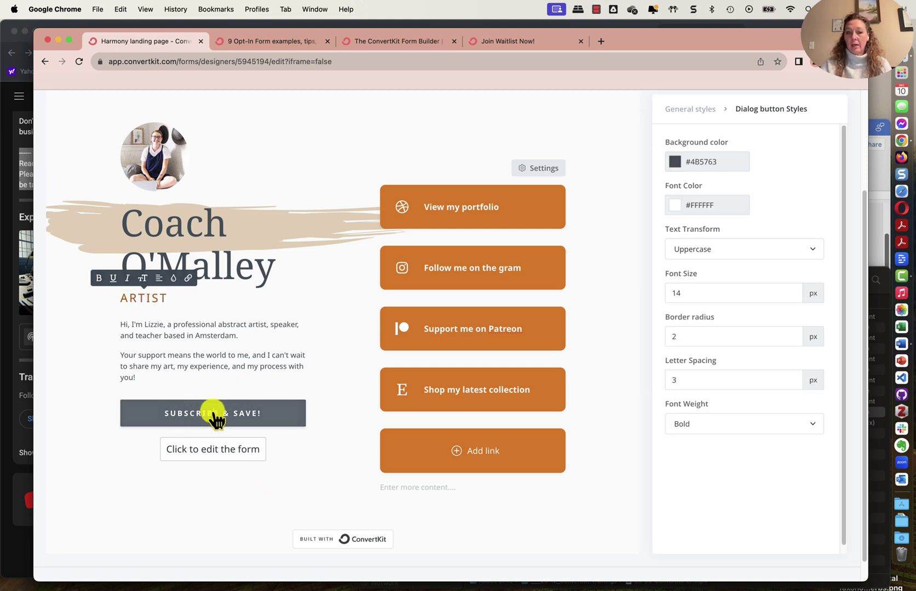
click(233, 414)
click(230, 445)
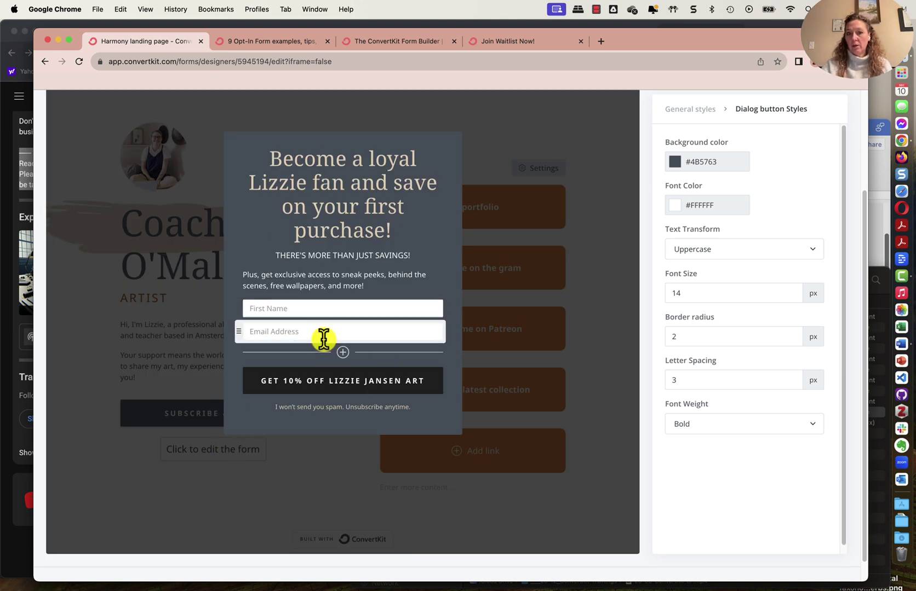
click(365, 381)
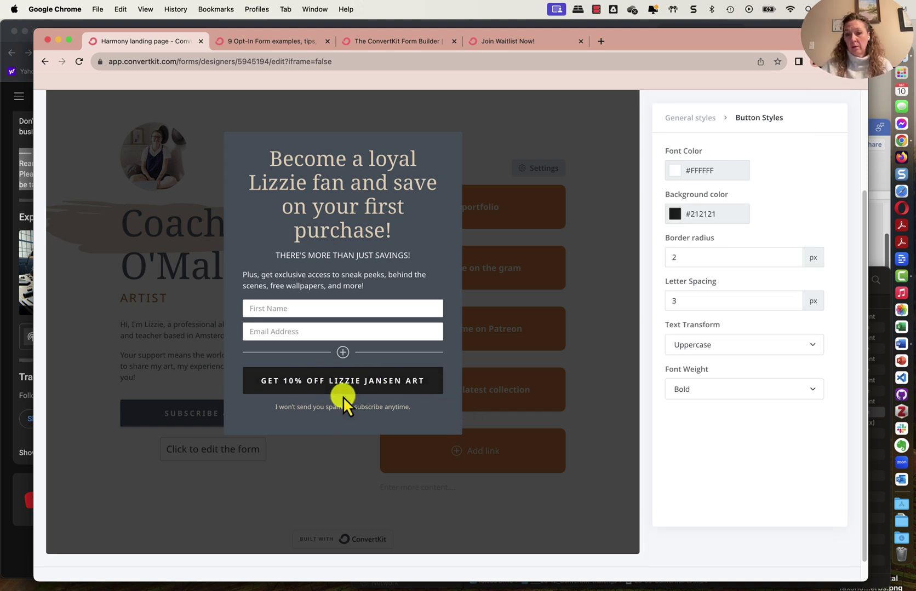
click(331, 388)
triple_click(388, 379)
text(Jo)
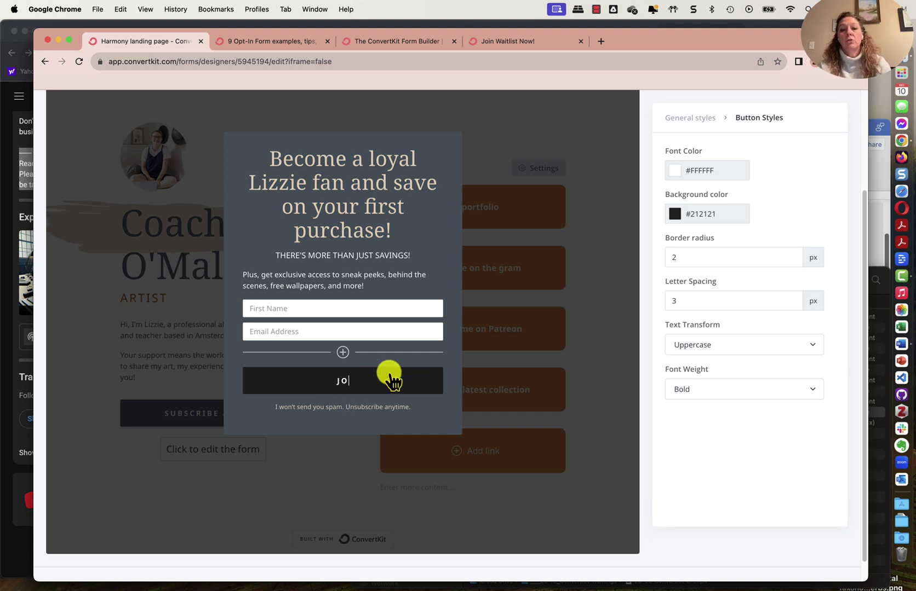
key(BackSpace)
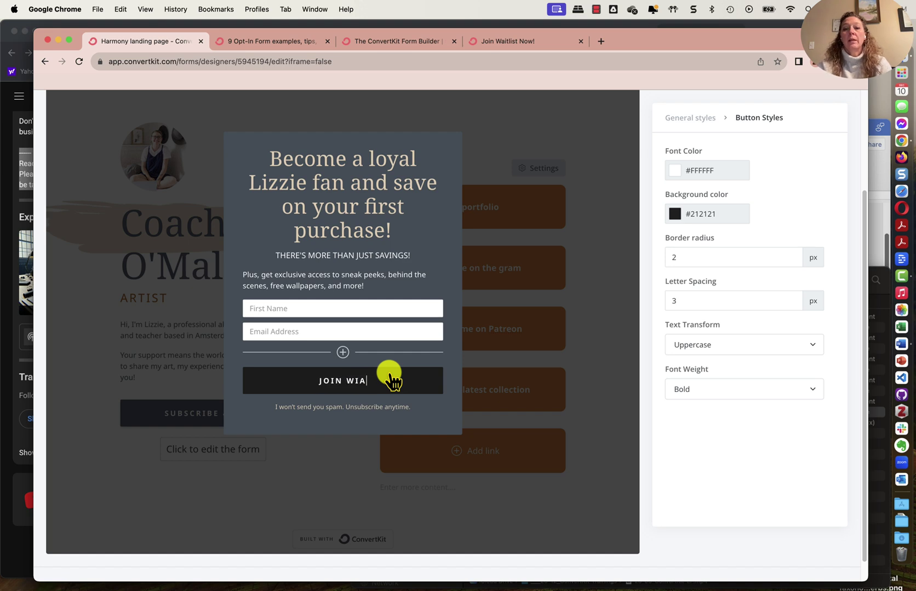
key(BackSpace)
key(BackSpace)
key(BackSpace)
text(aitlist!)
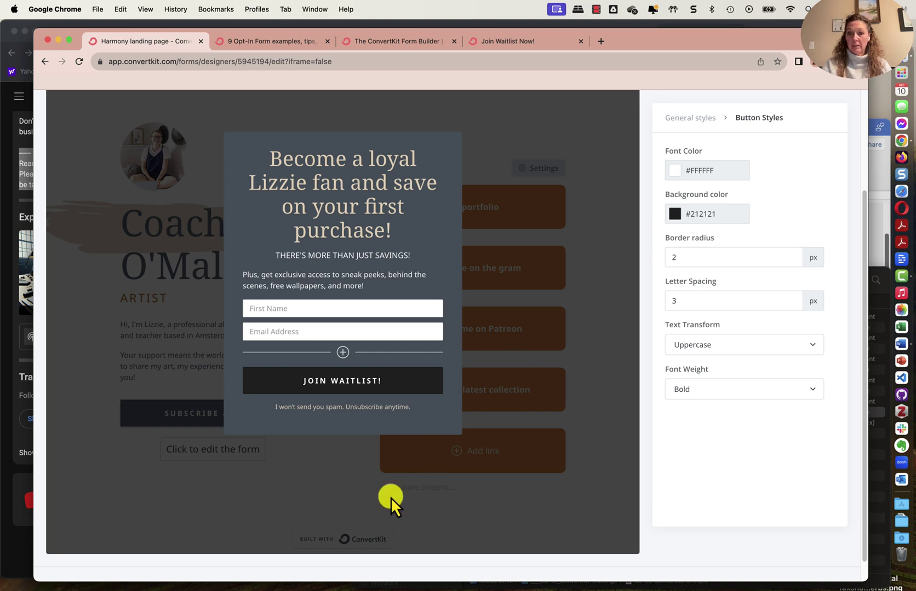
scroll(831, 108, up, 3)
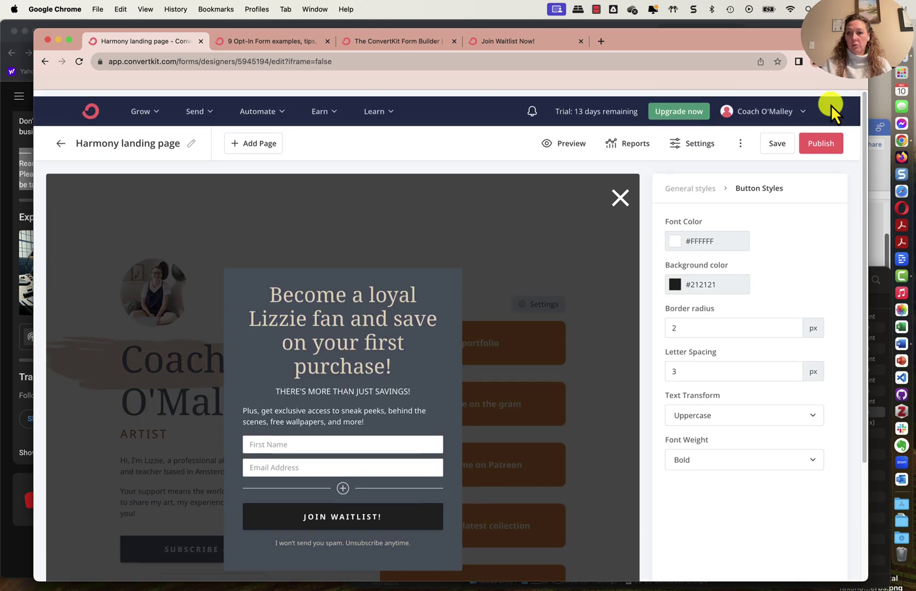
click(620, 193)
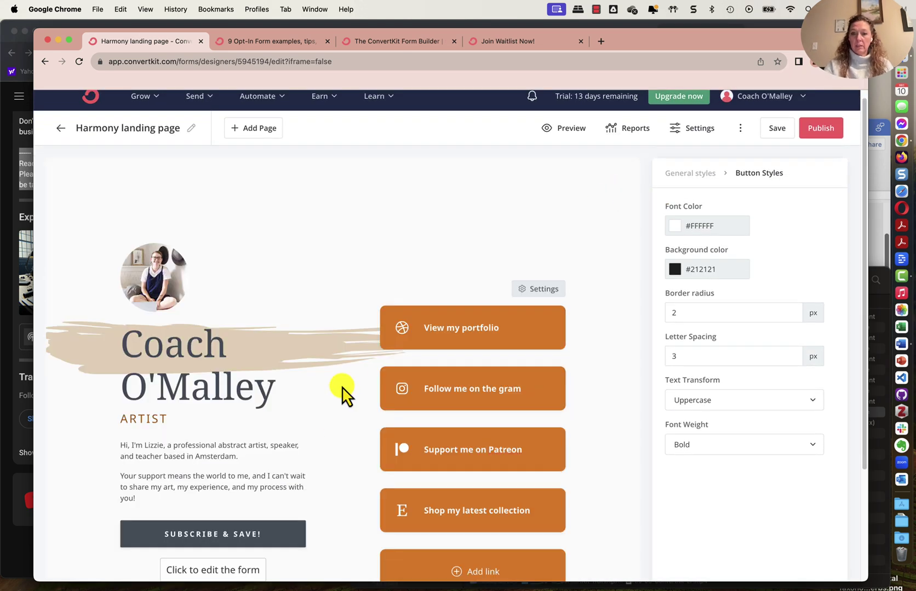
Check the text styles of the intro paragraph and "Artist" subtitle and the heading styles of the main heading.
scroll(351, 374, down, 1)
click(218, 416)
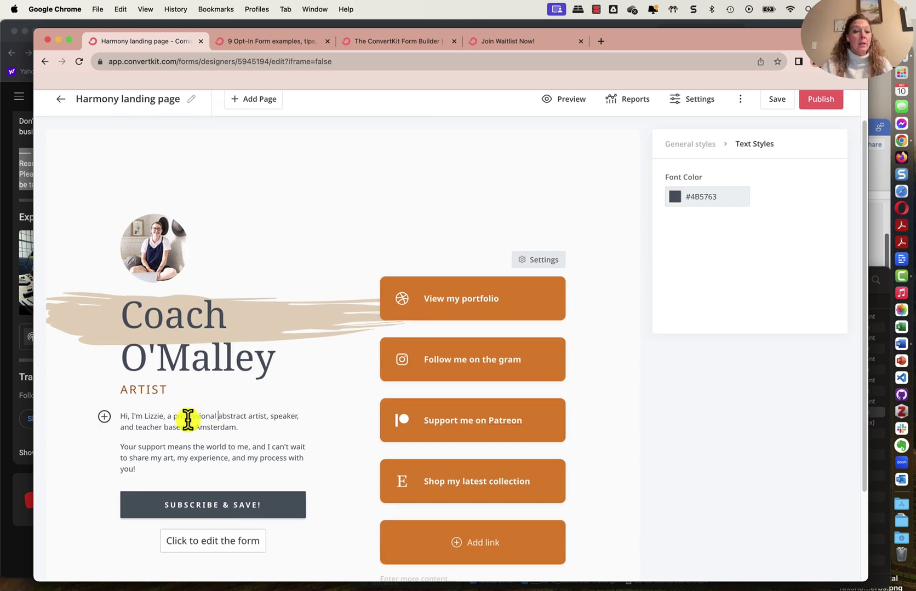
click(143, 389)
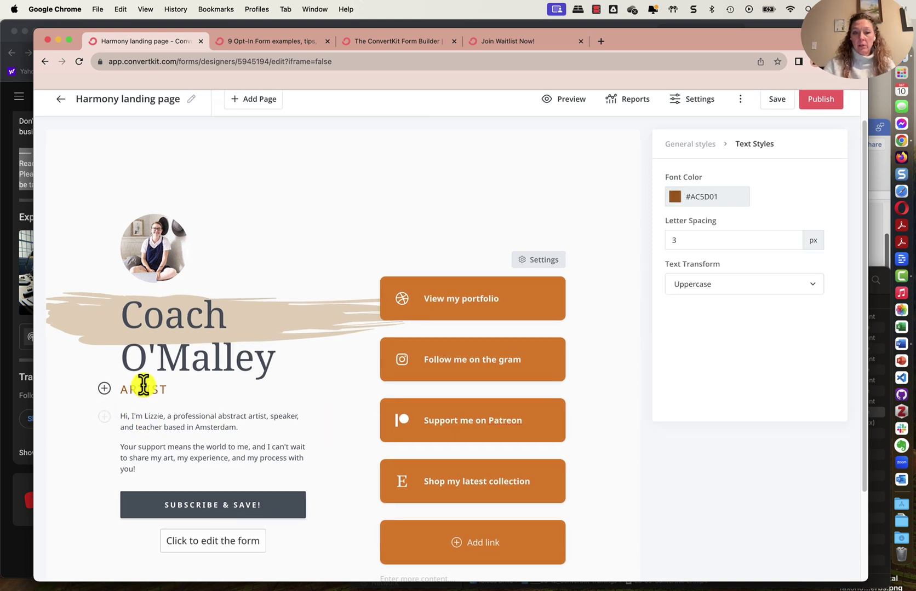
click(163, 315)
click(123, 313)
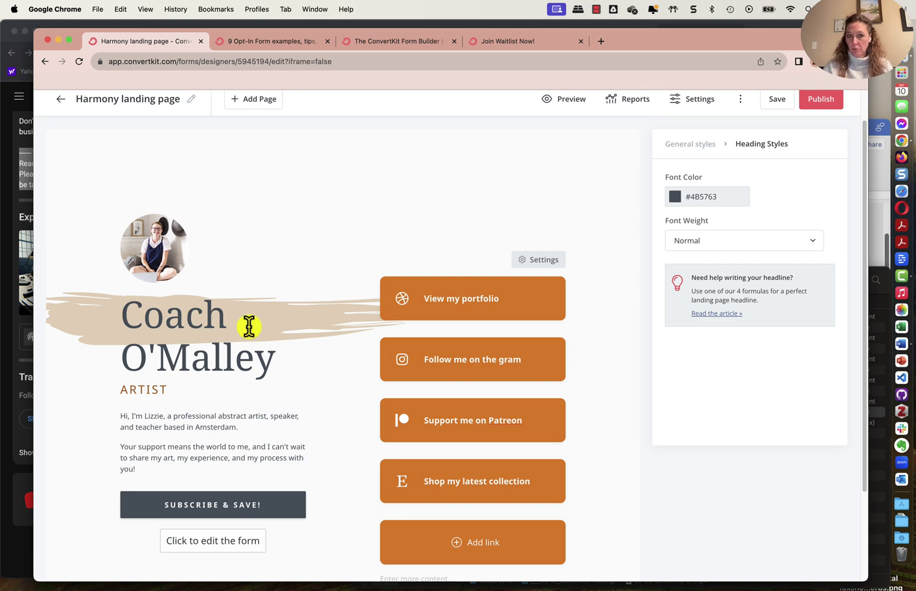
Clear the main heading and re-enter the coach's name in it.
drag(290, 370, 71, 329)
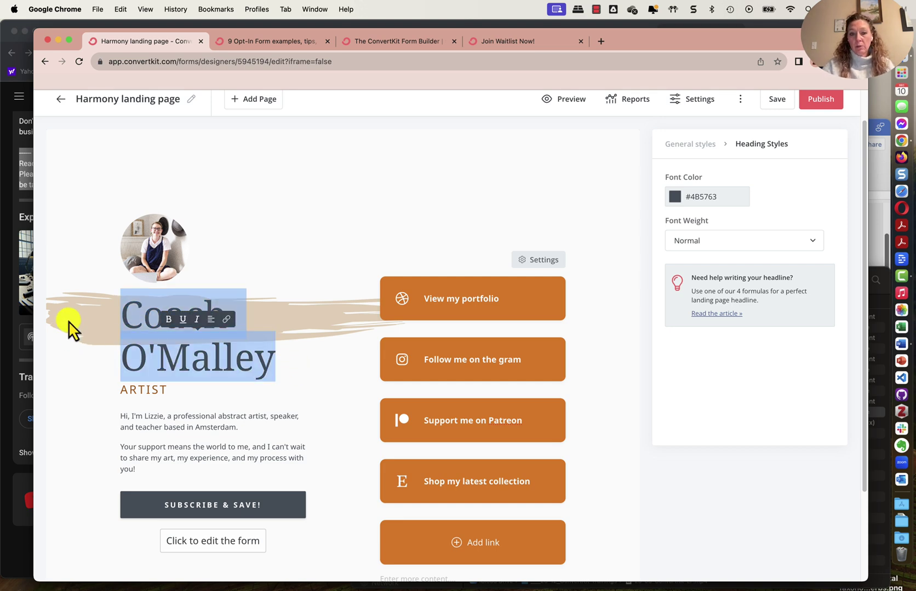
key(BackSpace)
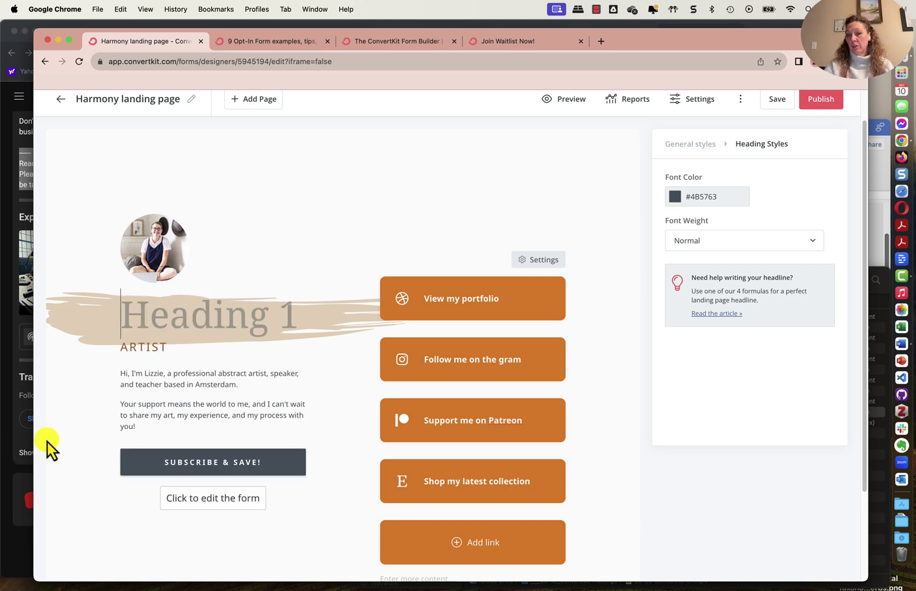
click(167, 395)
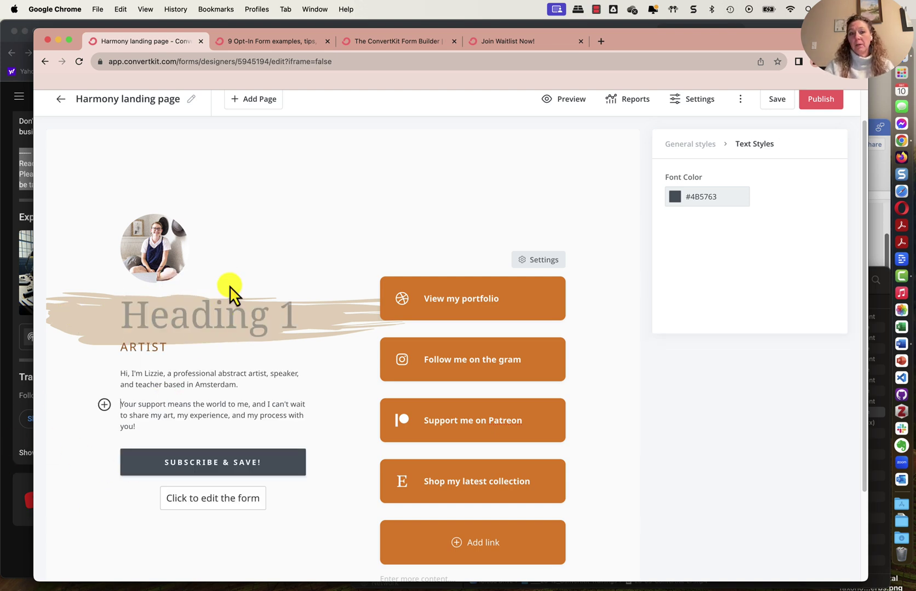
click(212, 305)
text(Coach)
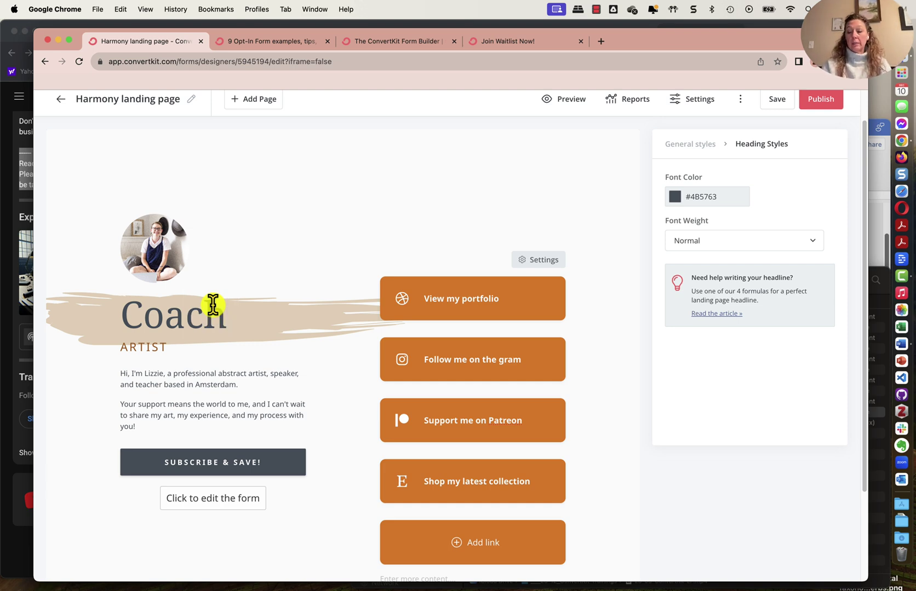
text(O')
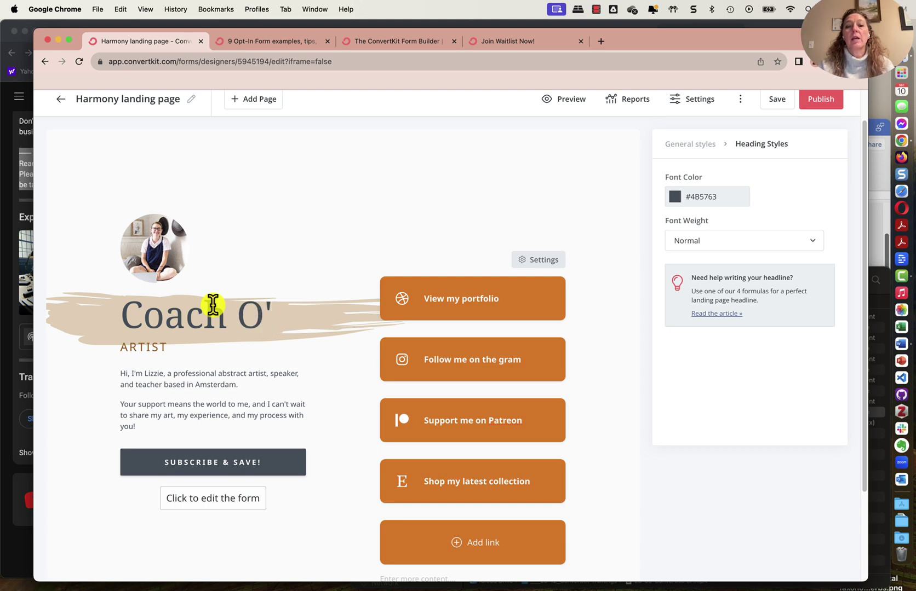
text(Maleyley)
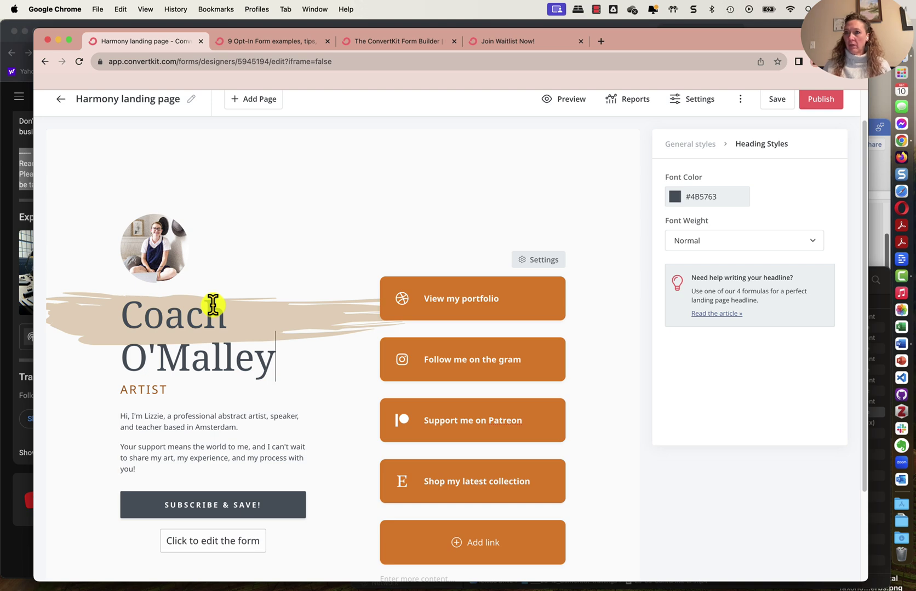
Examine the content blocks that can be inserted below the "Artist" subtitle and the "Your support means the world to me" paragraph.
click(153, 388)
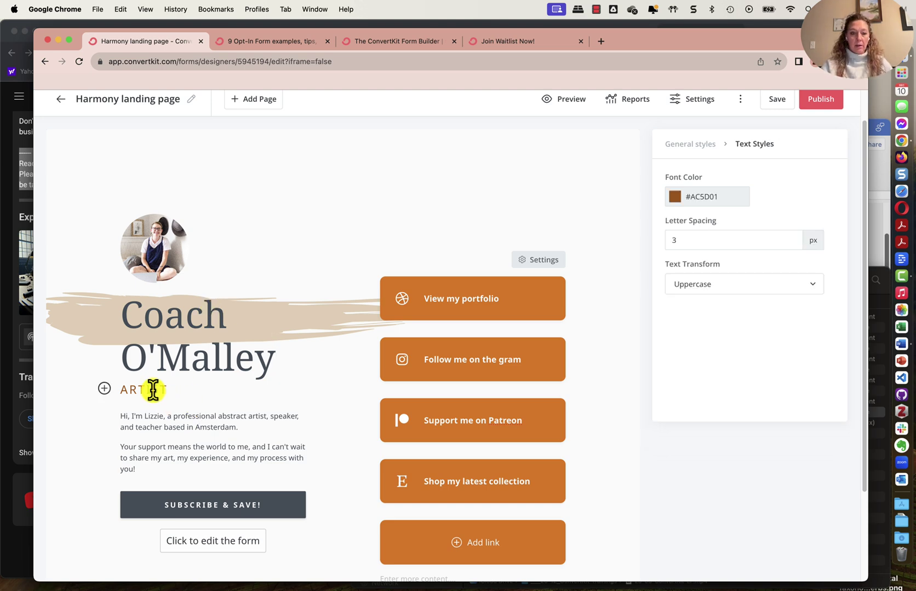
click(104, 388)
scroll(148, 478, down, 1)
scroll(149, 481, down, 3)
scroll(149, 481, up, 3)
scroll(149, 481, down, 1)
scroll(148, 476, up, 1)
scroll(147, 477, down, 1)
click(285, 437)
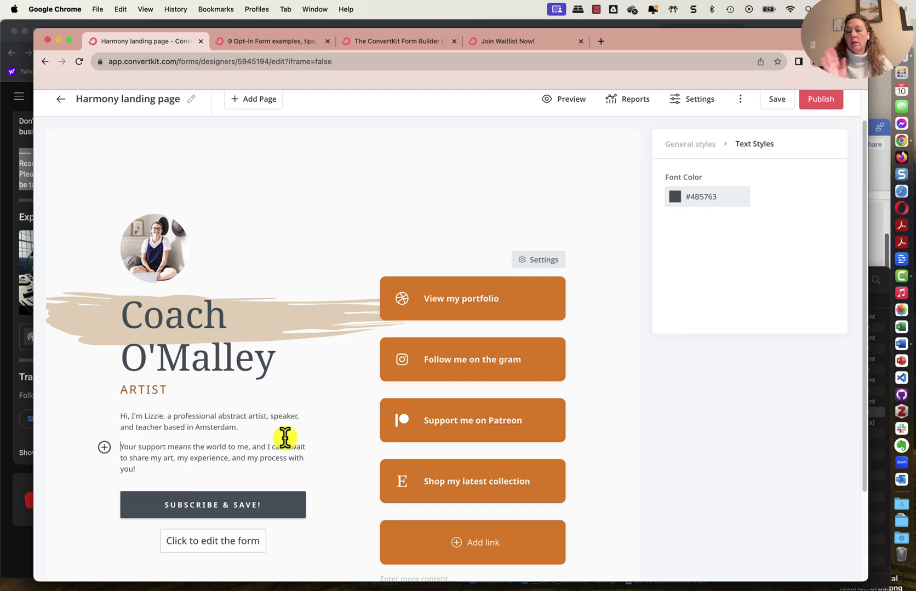
click(104, 447)
scroll(145, 530, down, 6)
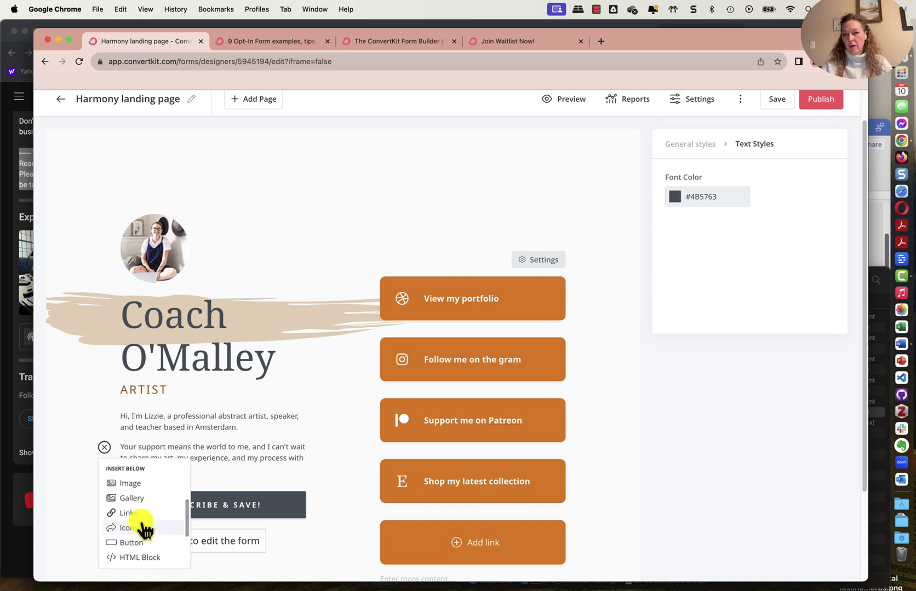
scroll(125, 506, up, 5)
scroll(132, 509, up, 3)
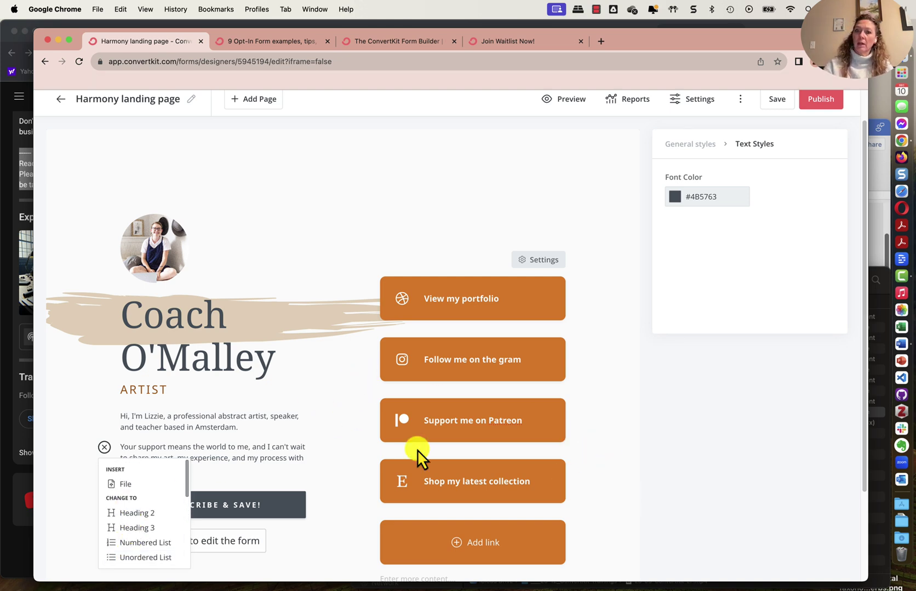
Review the style settings of the links block and the page's general styles down to the custom CSS.
scroll(221, 430, down, 2)
click(545, 218)
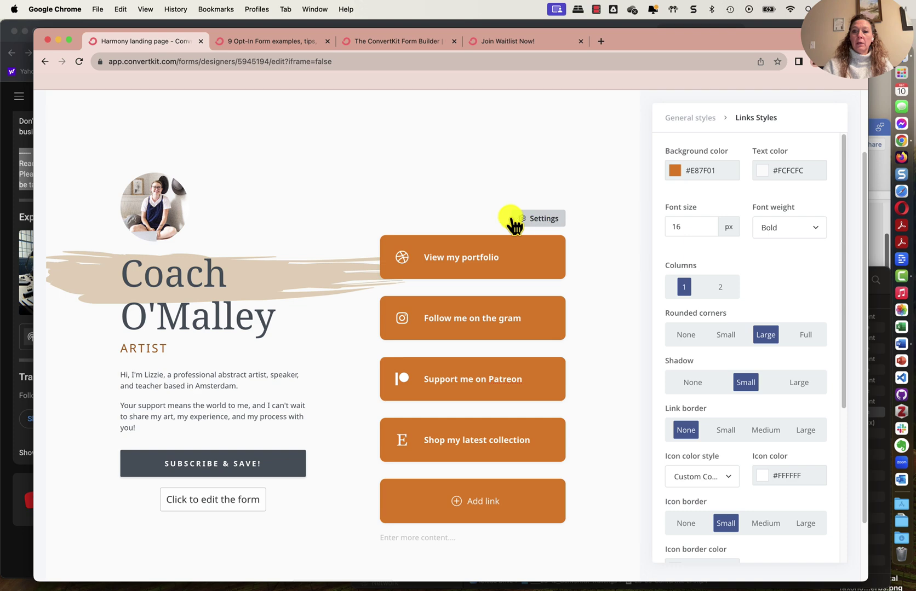
scroll(744, 268, down, 2)
scroll(742, 274, up, 5)
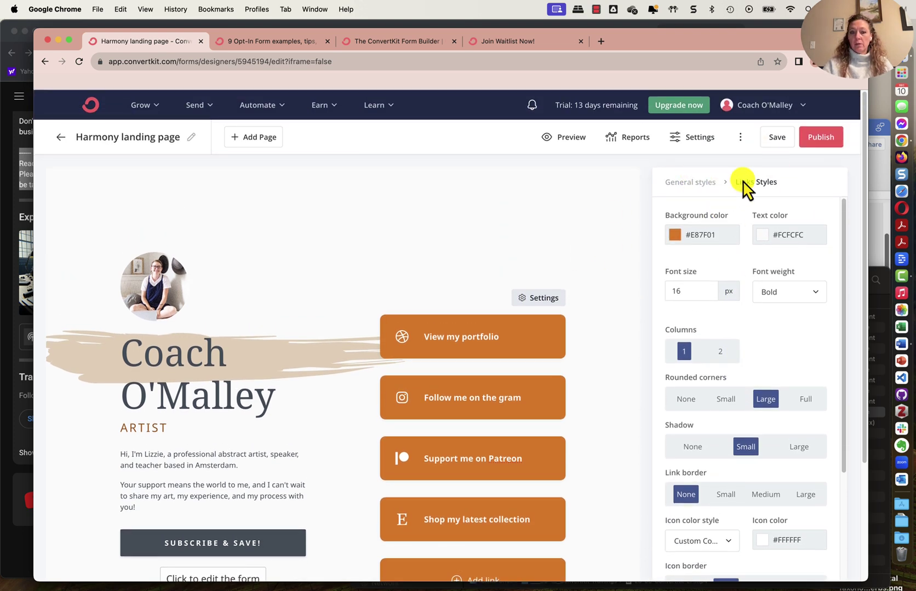
click(690, 183)
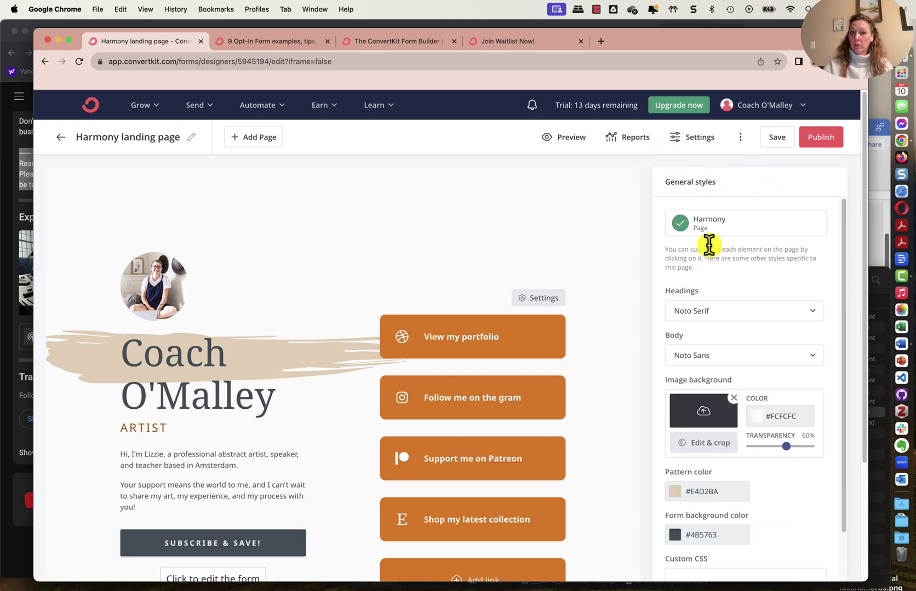
scroll(710, 246, down, 1)
scroll(711, 249, down, 3)
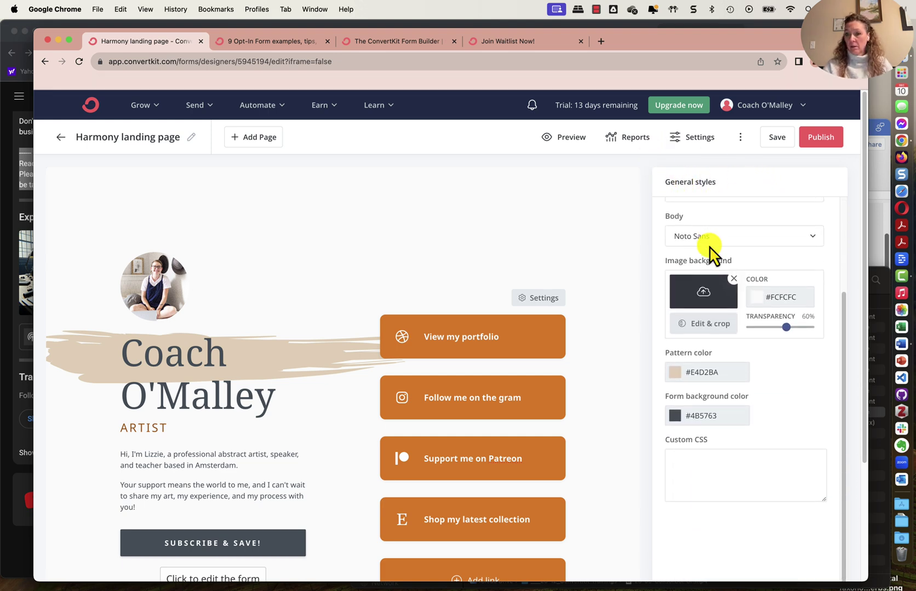
Review the landing page's general, domain name and incentive settings and save them.
click(691, 139)
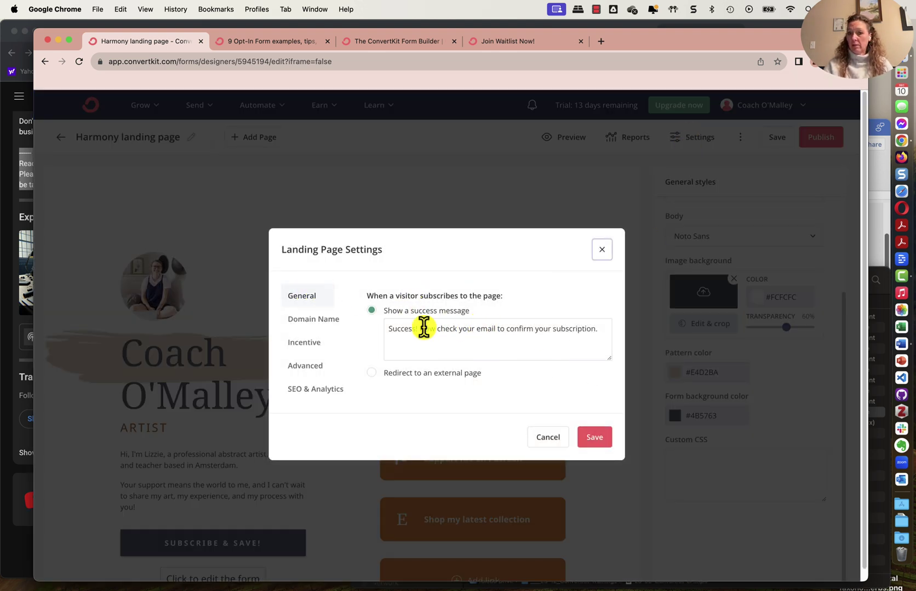
click(315, 320)
click(307, 341)
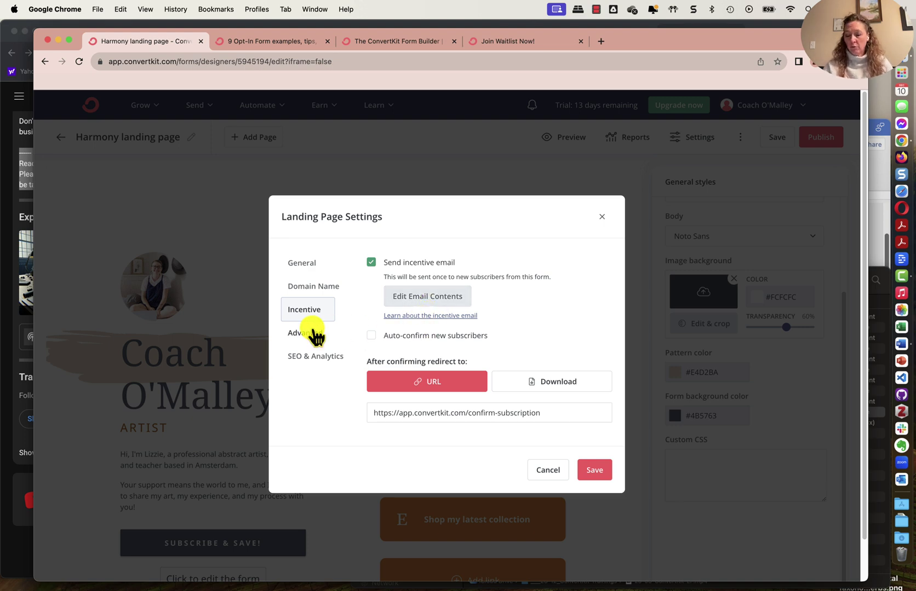
click(607, 472)
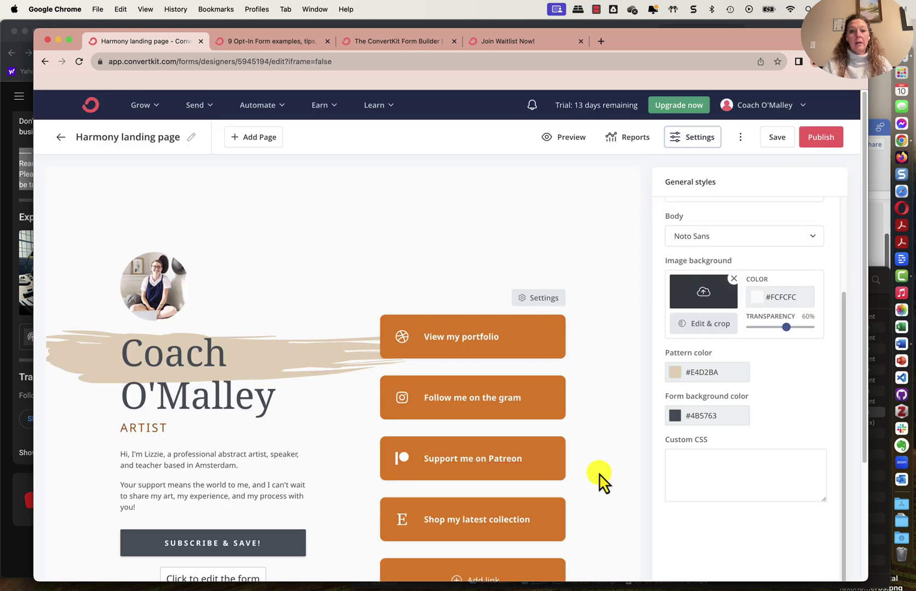
Look over the landing page's content and save the page.
scroll(597, 430, down, 2)
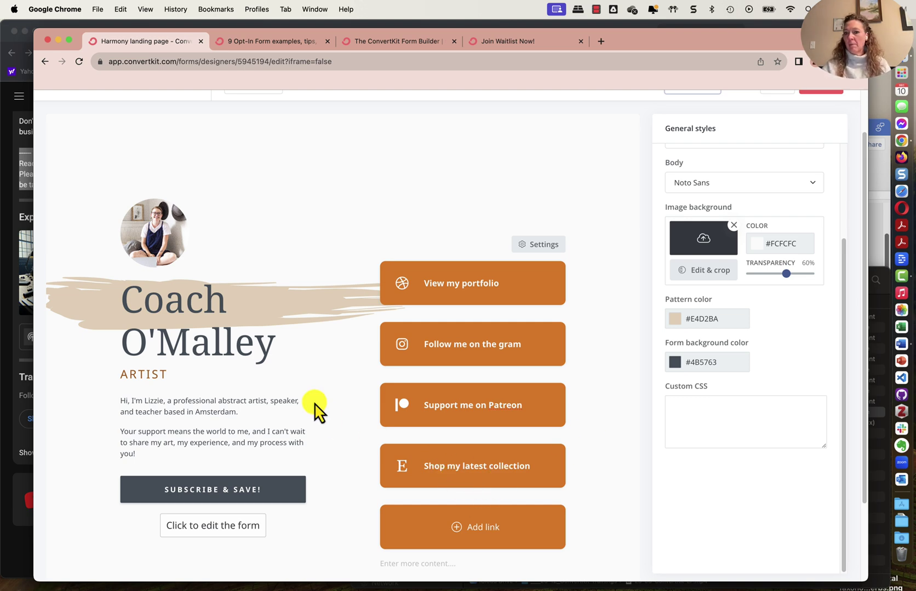
scroll(317, 409, down, 1)
scroll(316, 409, down, 1)
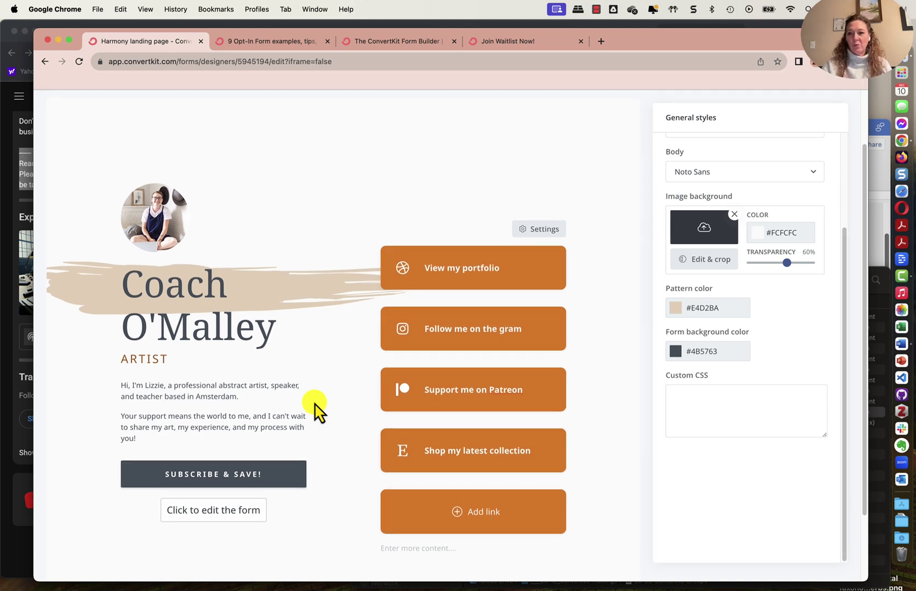
scroll(374, 443, up, 3)
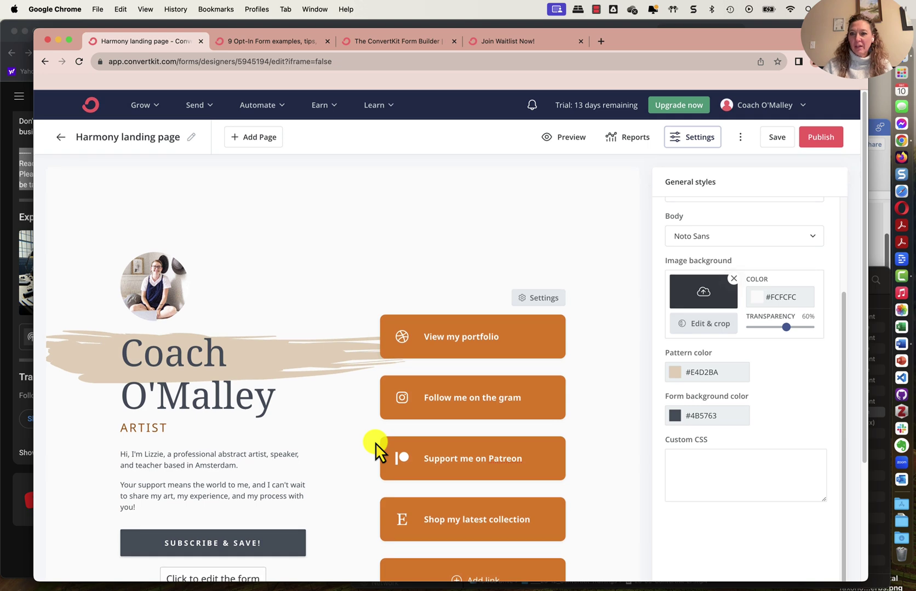
click(777, 138)
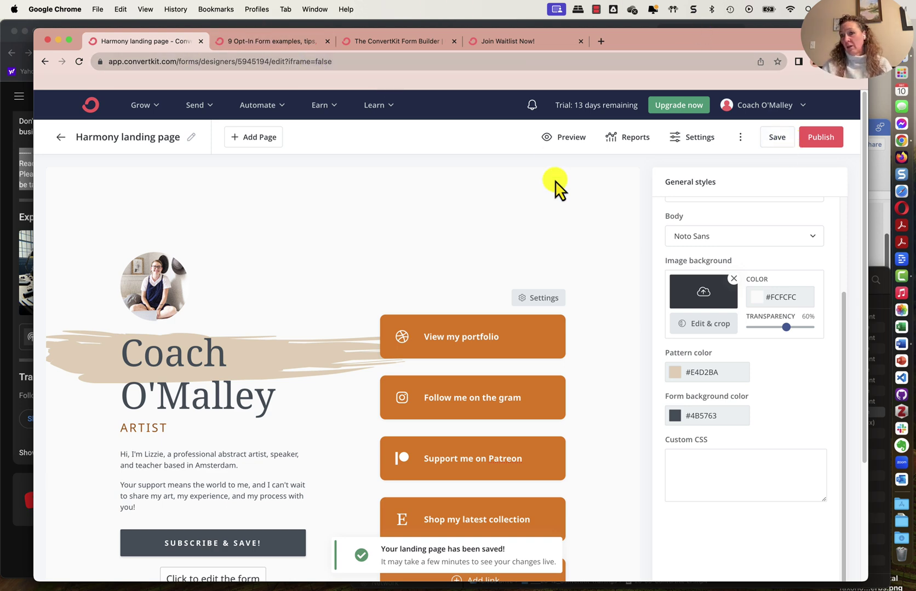
Rename the landing page to the coach's name followed by "Links Page" and save it.
click(191, 138)
triple_click(141, 135)
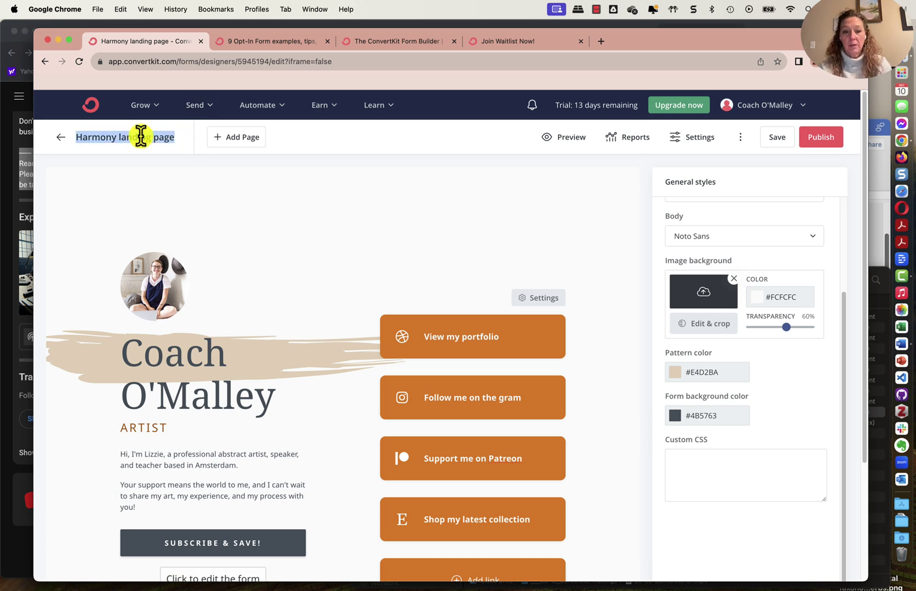
key(BackSpace)
text(Coach OMal)
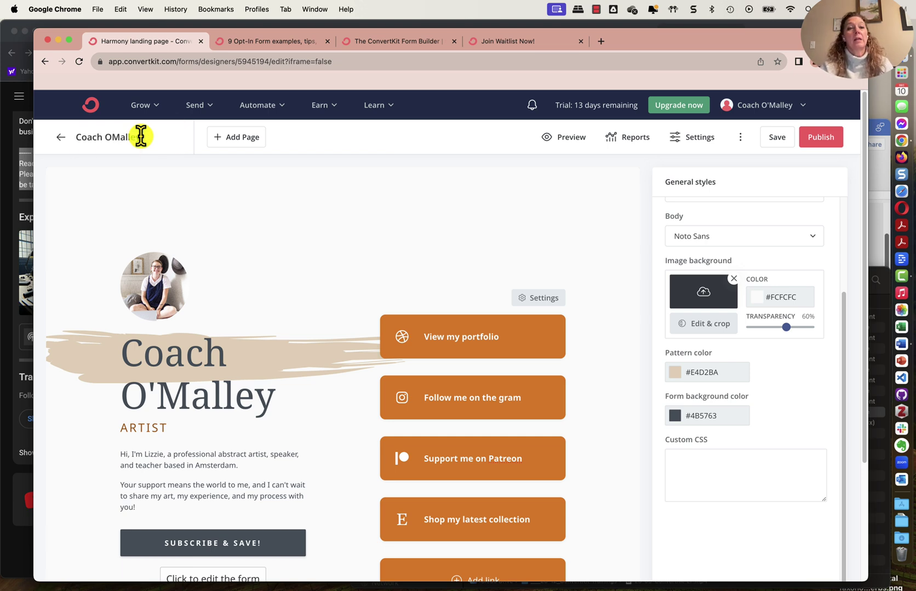
click(141, 136)
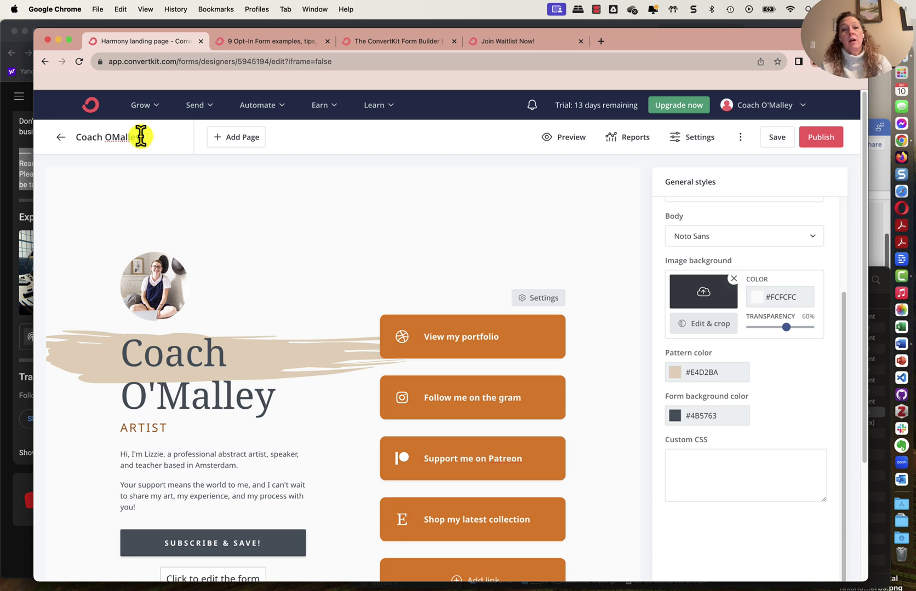
text(age)
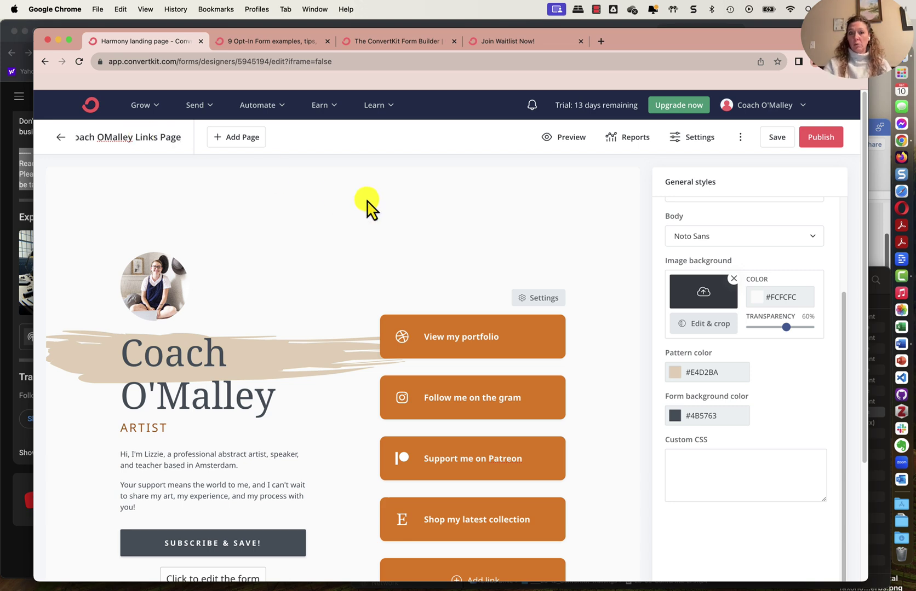
click(365, 205)
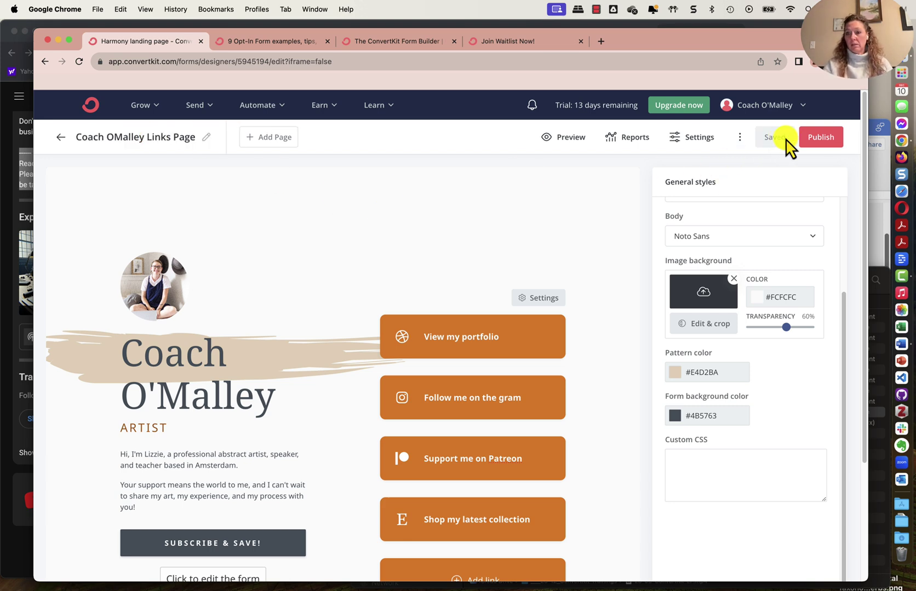
Open the landing page's publishing options, copy its shareable URL and return to the page editor.
click(830, 136)
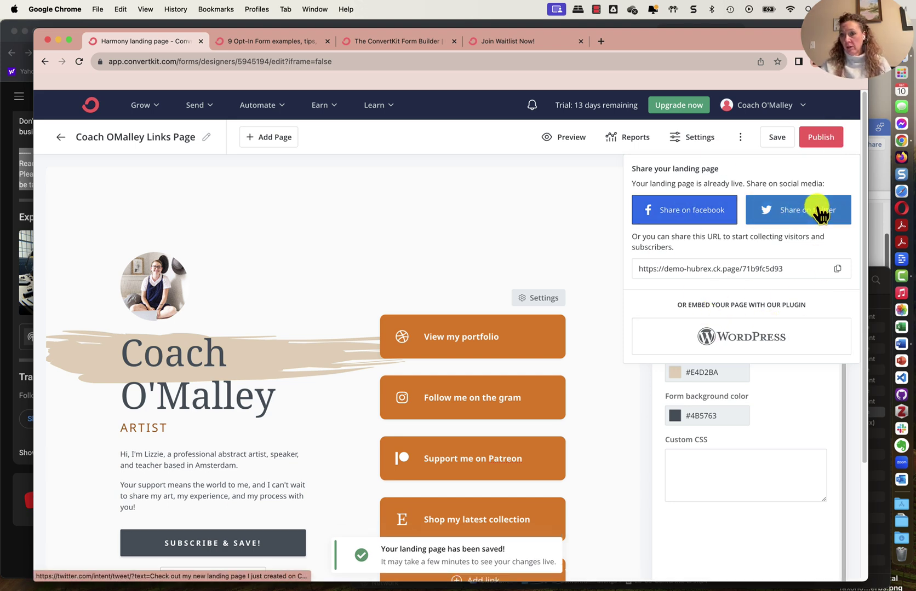
click(837, 269)
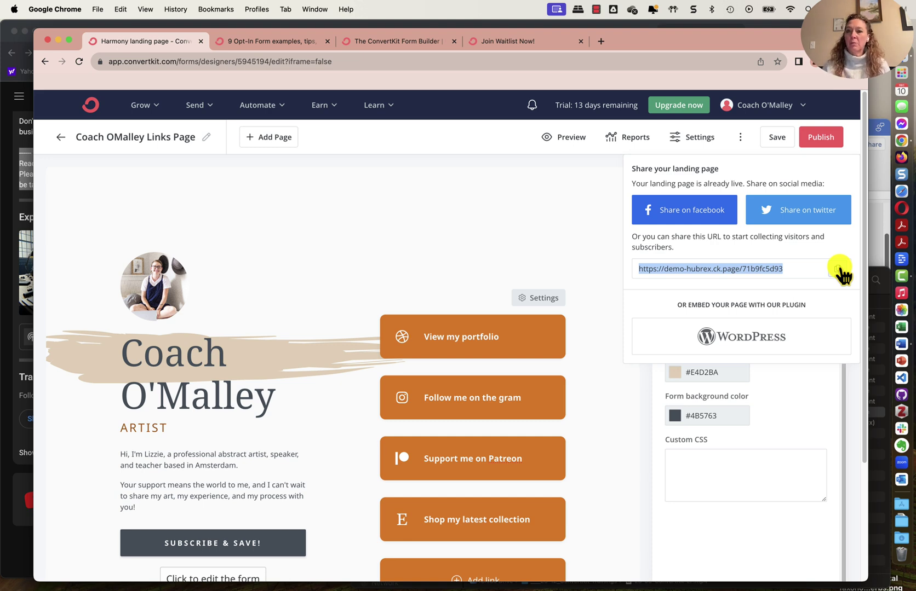
click(576, 211)
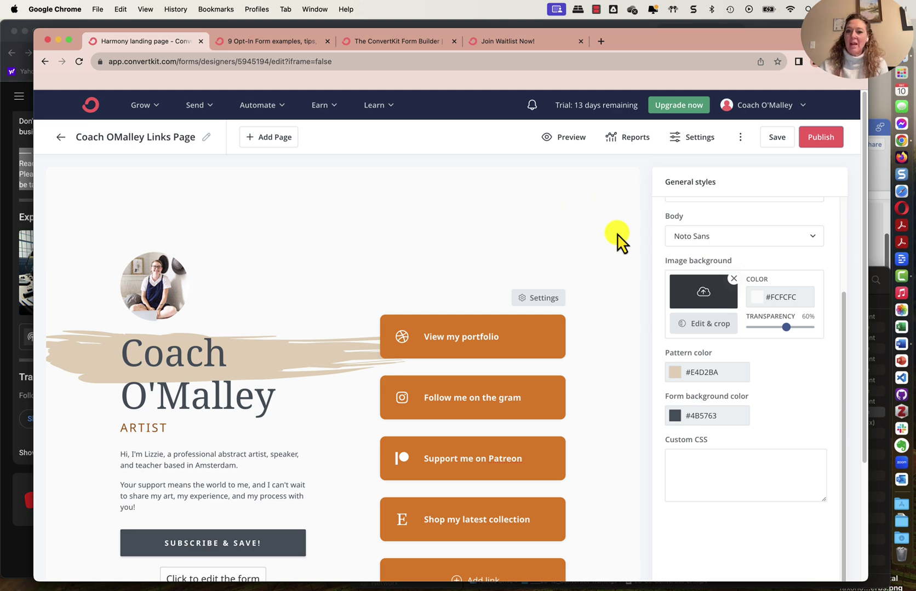
scroll(617, 237, down, 1)
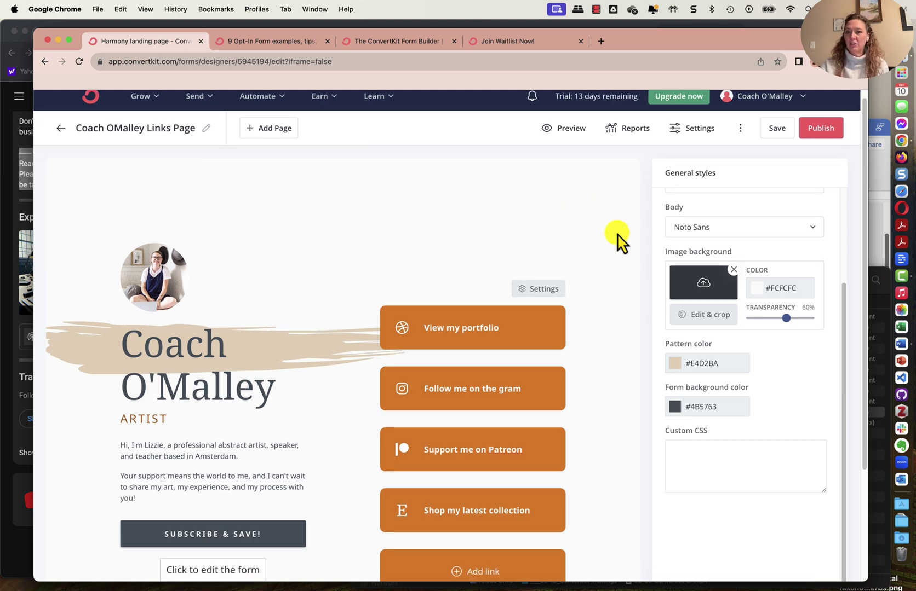